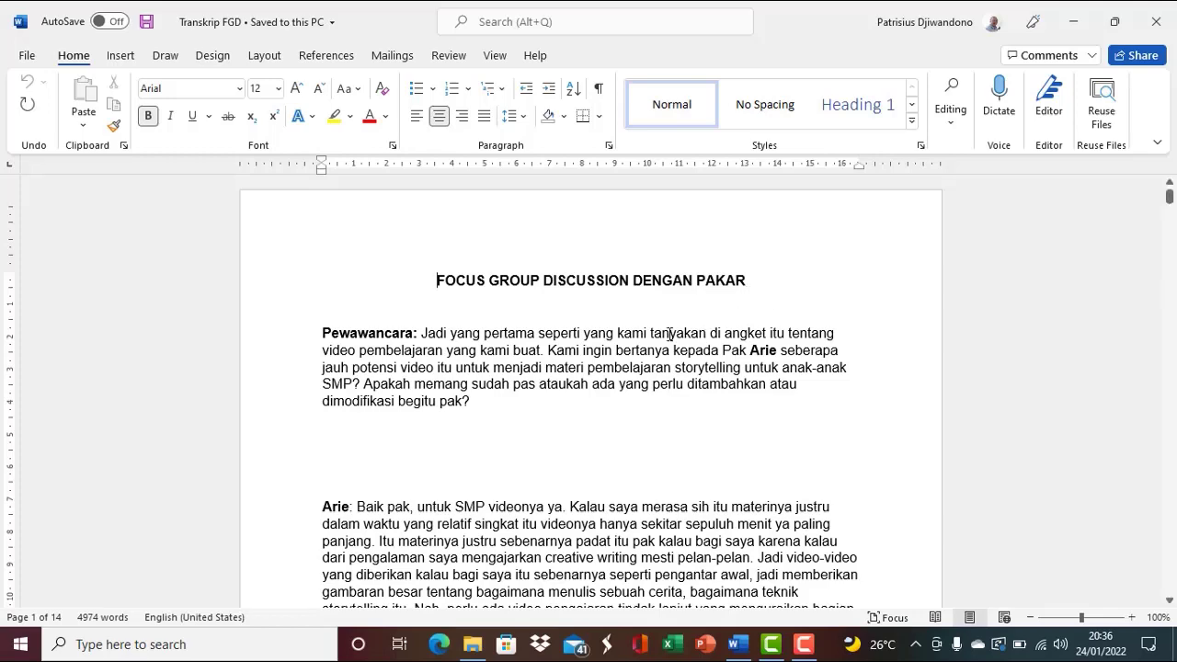
Step: Examine how the focus group transcript marks each speaker's contributions, starting from the title and opening question
scroll(669, 334, "down", 5)
scroll(670, 335, "down", 2)
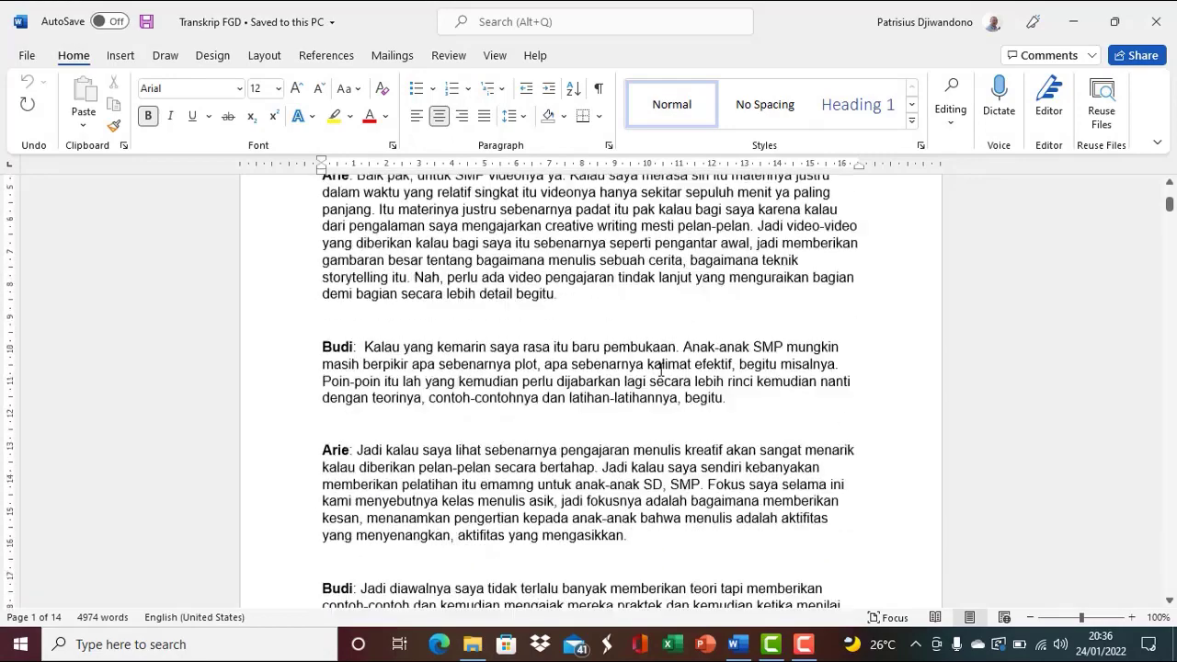
scroll(662, 359, "up", 7)
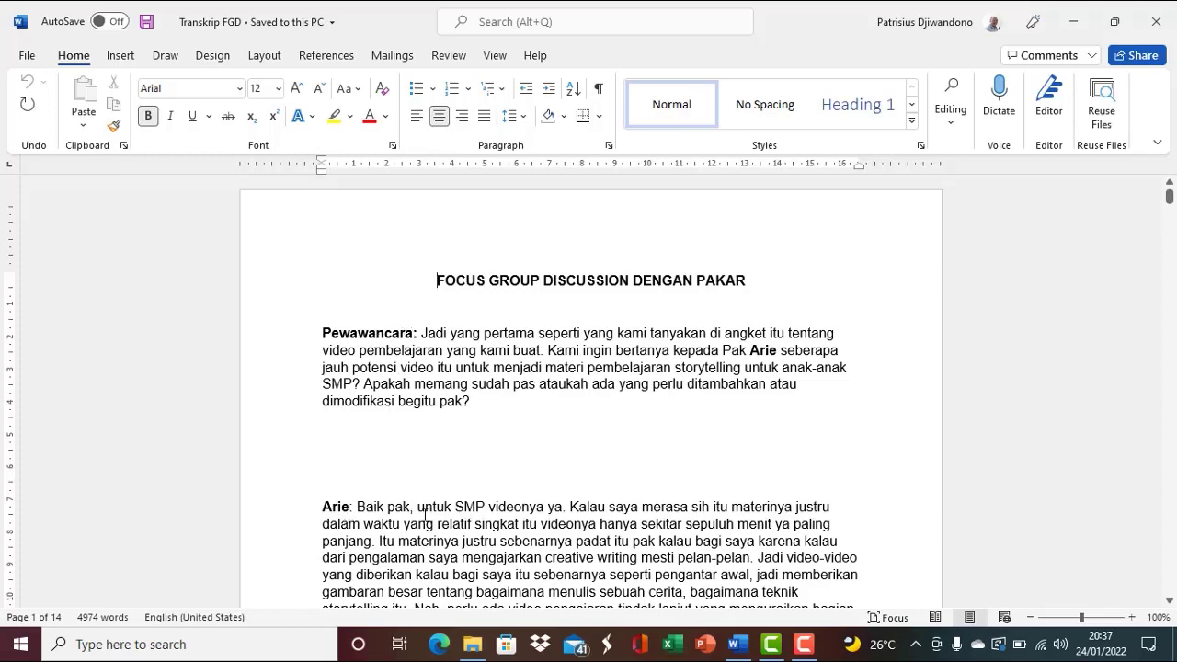
scroll(346, 520, "down", 5)
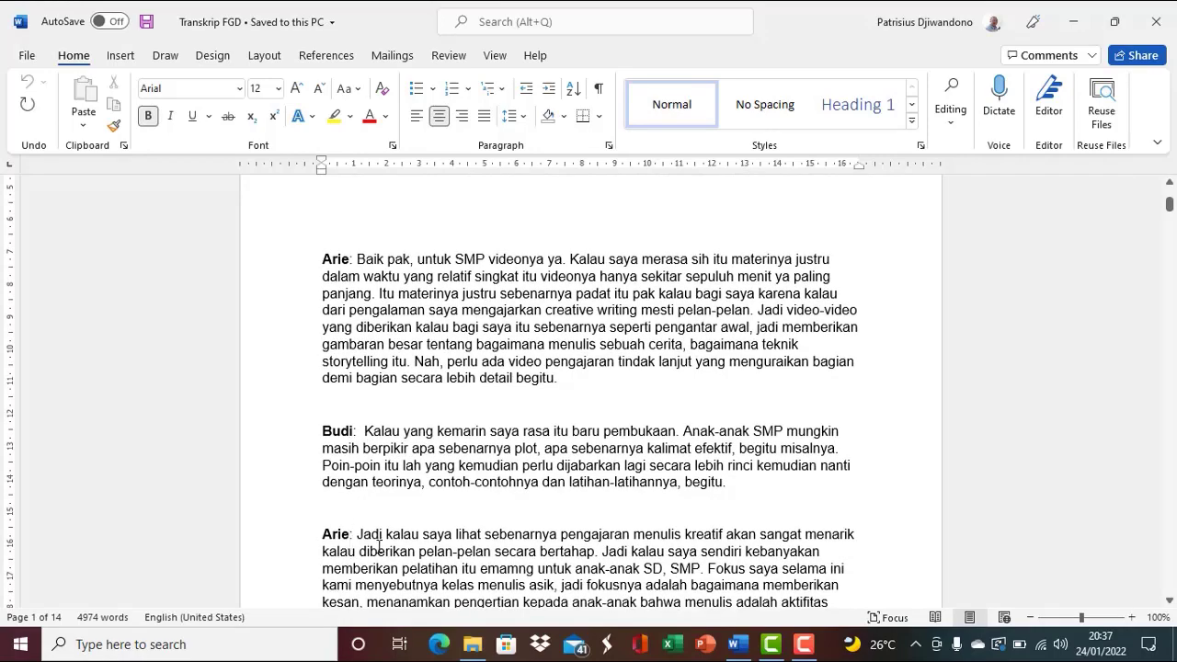
scroll(375, 548, "down", 7)
scroll(379, 546, "up", 12)
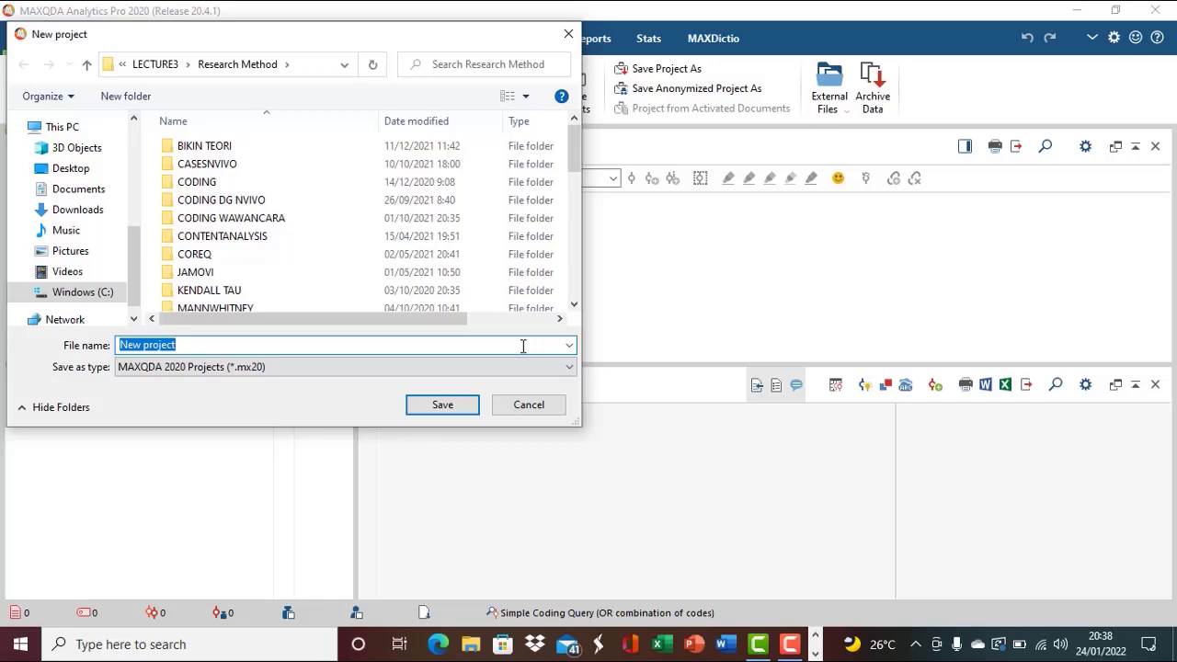
Step: In MAXQDA, save the new project as FGD-1 in the Research Method folder
type("F")
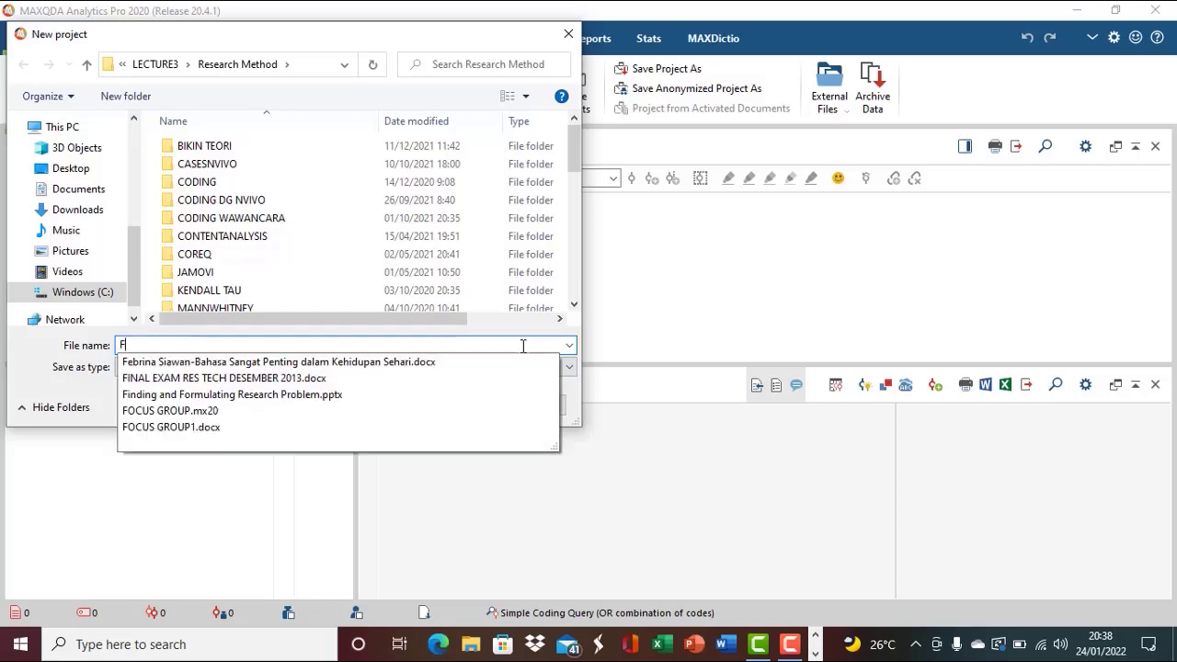
type("GD")
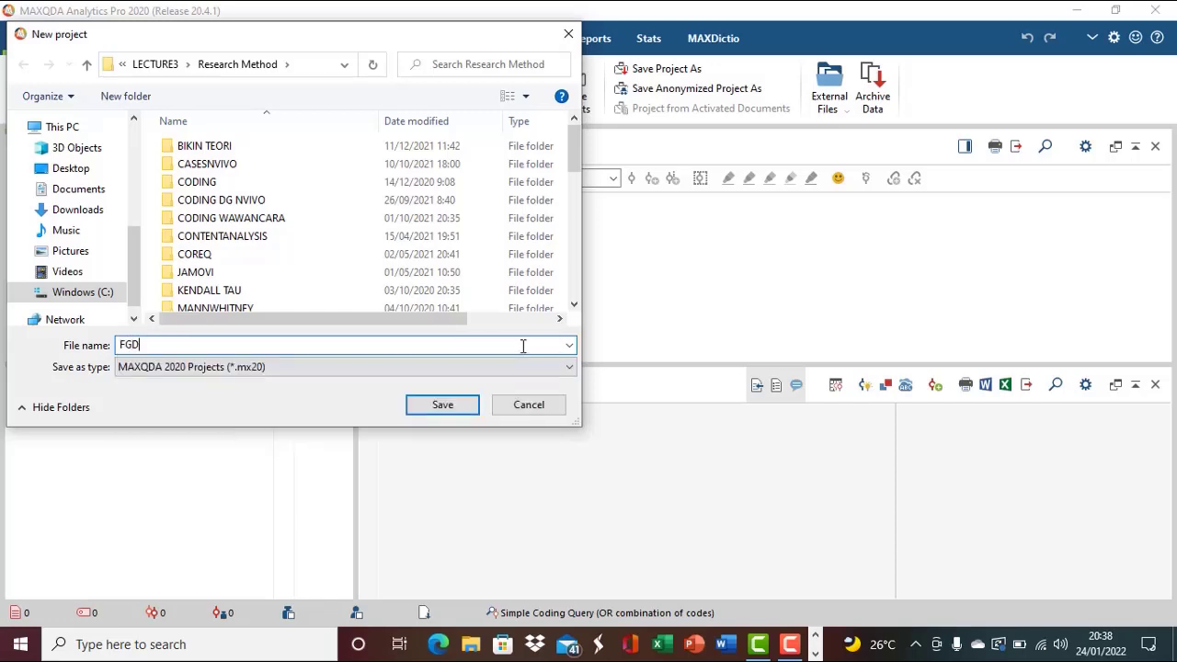
type("-1")
left_click(443, 406)
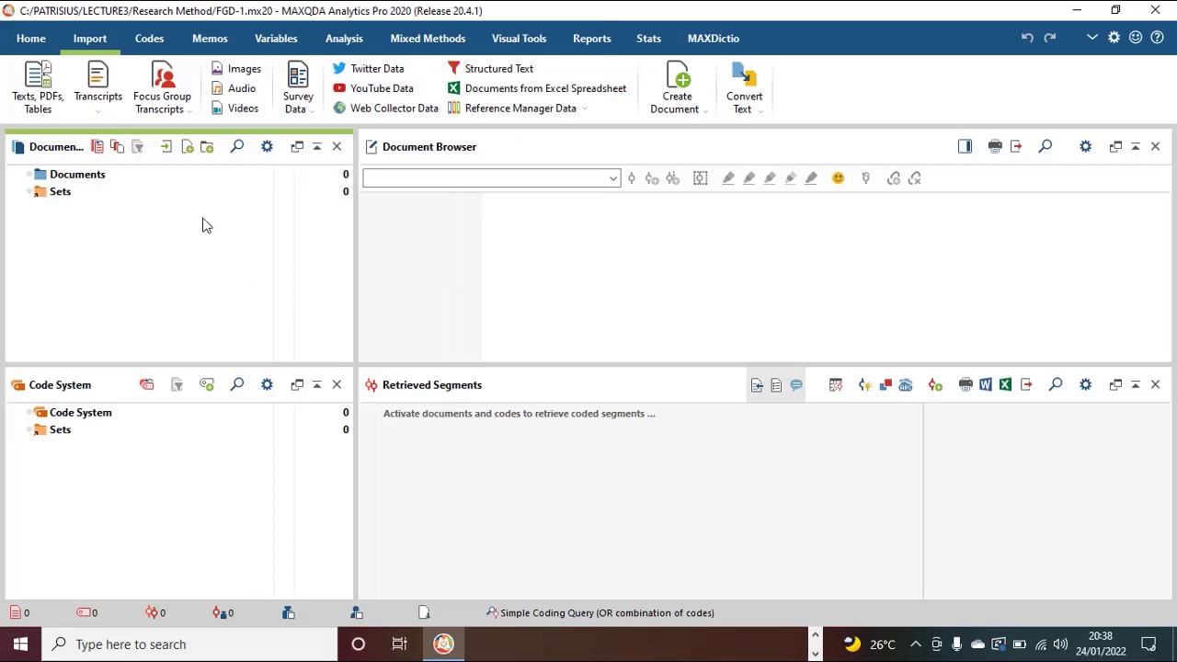
Step: Import the Transkrip FGD file from the MAXCREATIVE folder as a focus group transcript without timestamps
left_click(169, 106)
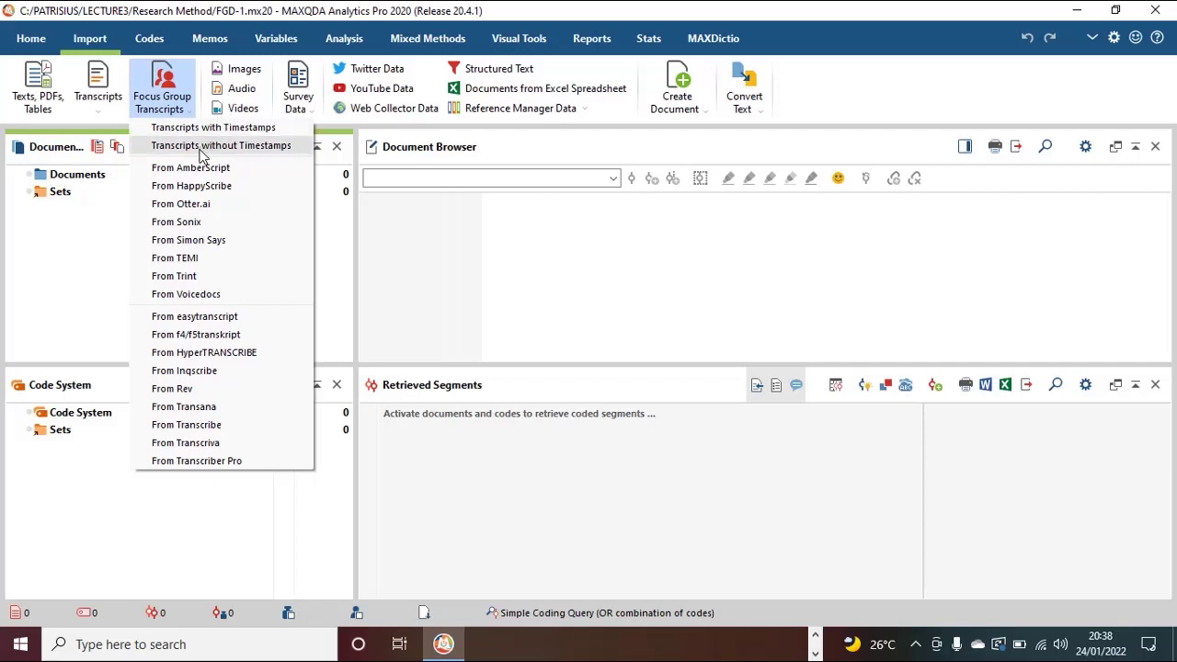
left_click(203, 148)
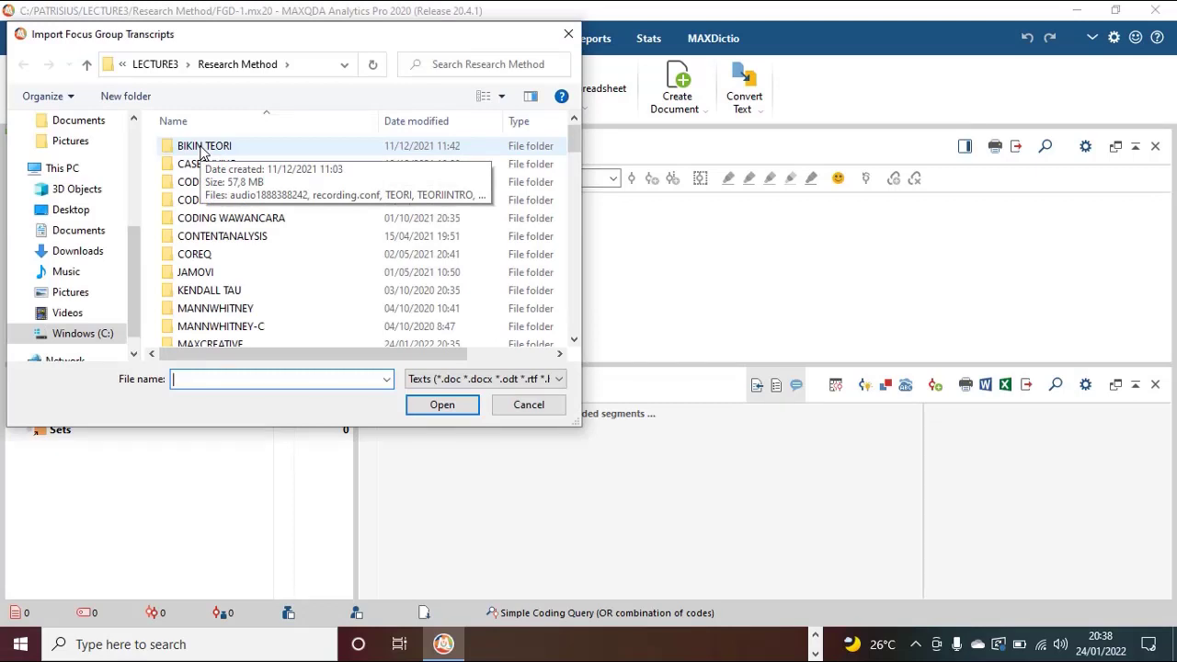
scroll(316, 296, "down", 1)
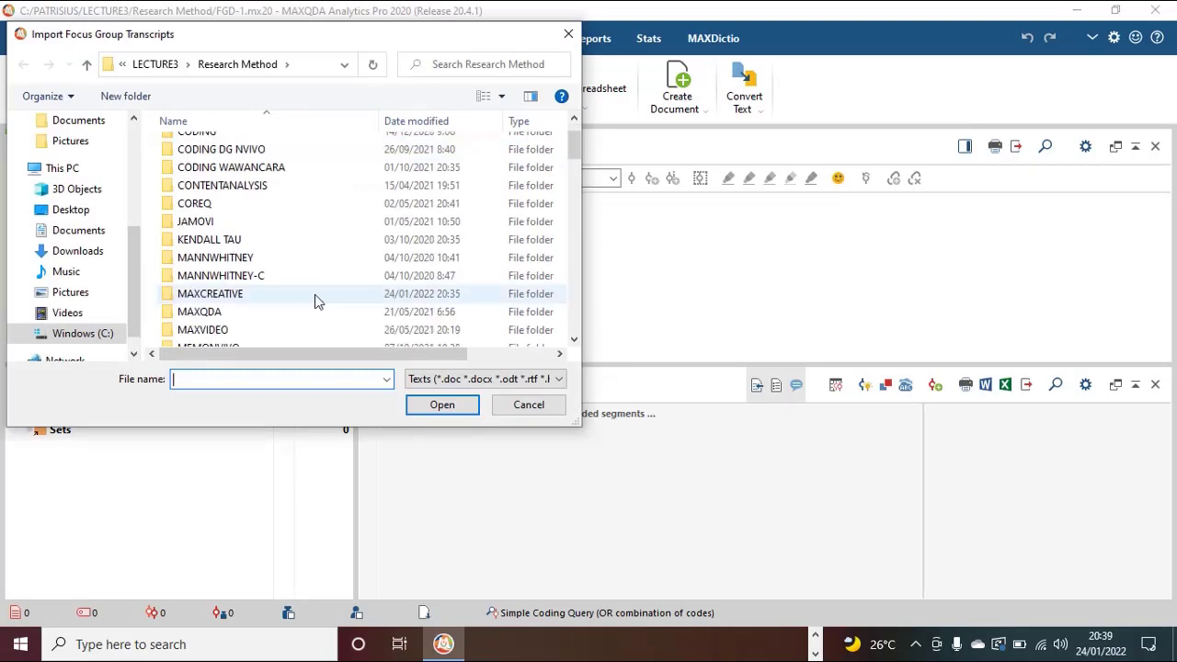
double_click(315, 296)
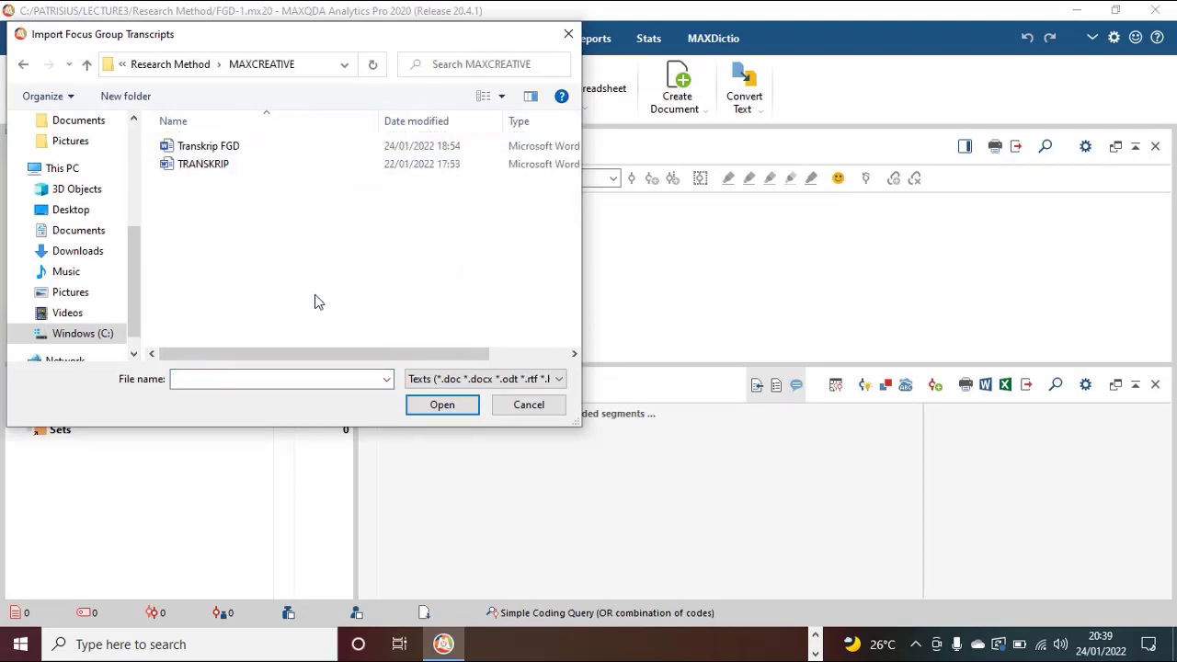
double_click(281, 150)
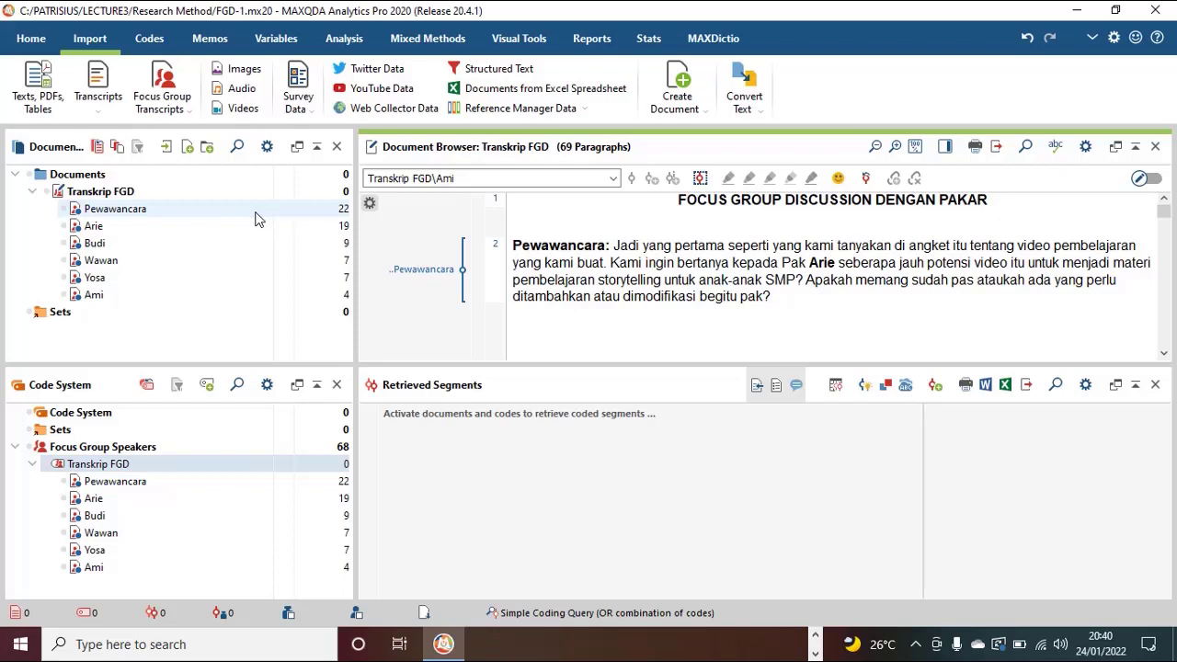
Step: Open the overview of focus group speakers for the Transkrip FGD document
left_click(153, 197)
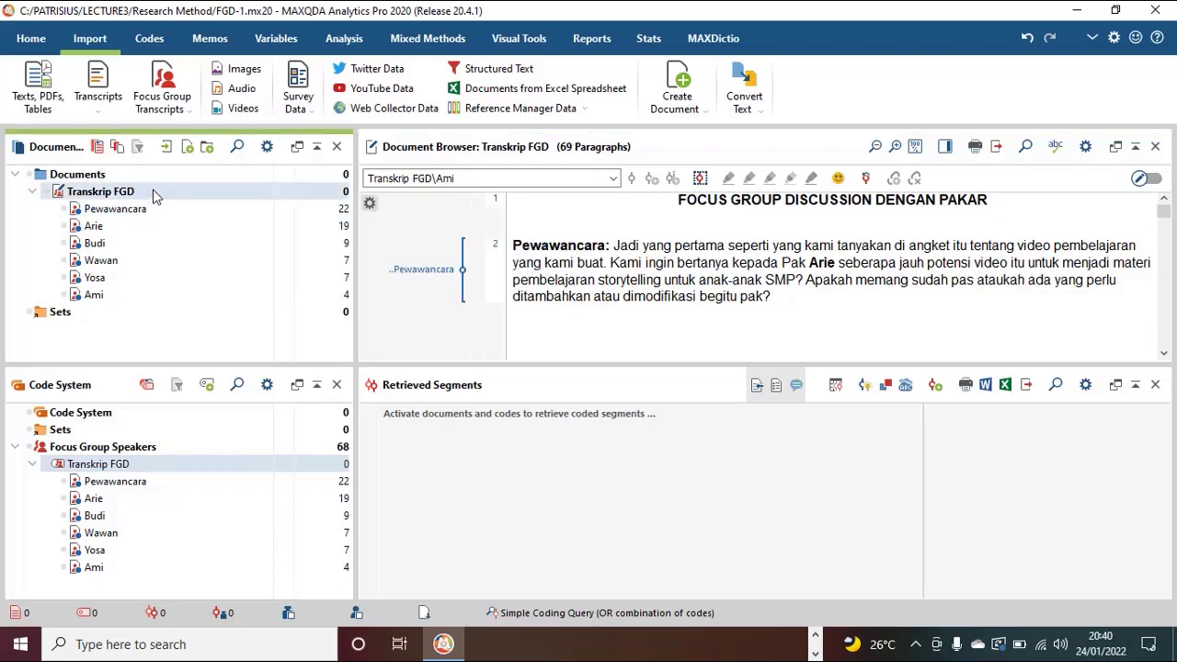
right_click(153, 192)
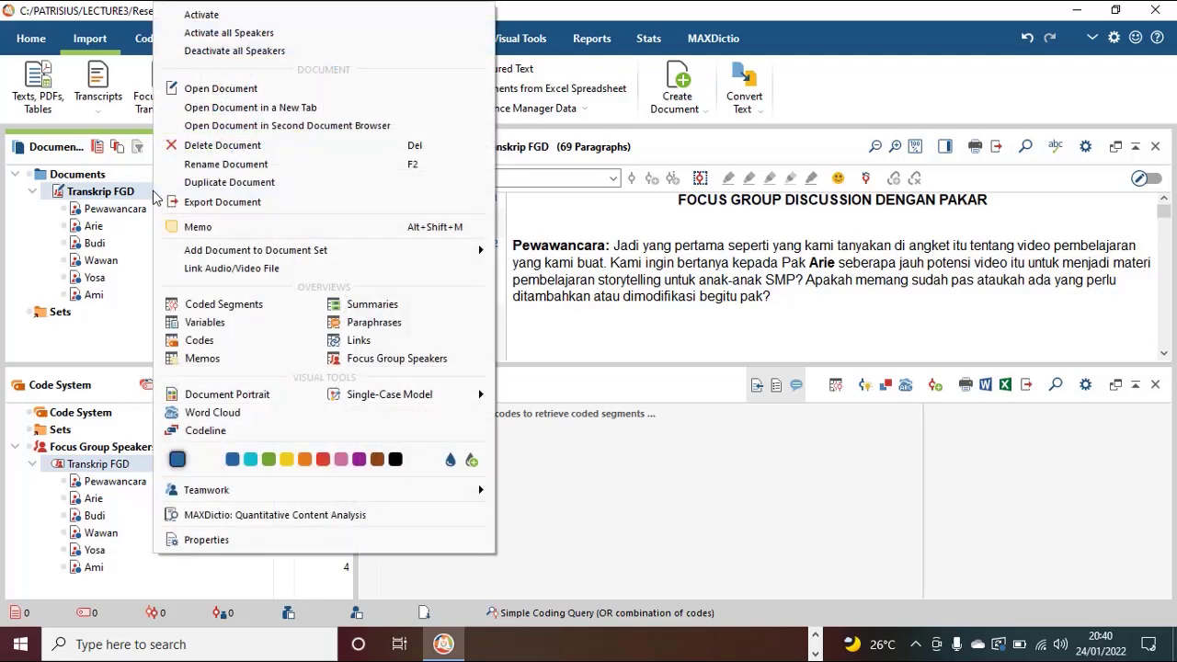
left_click(355, 362)
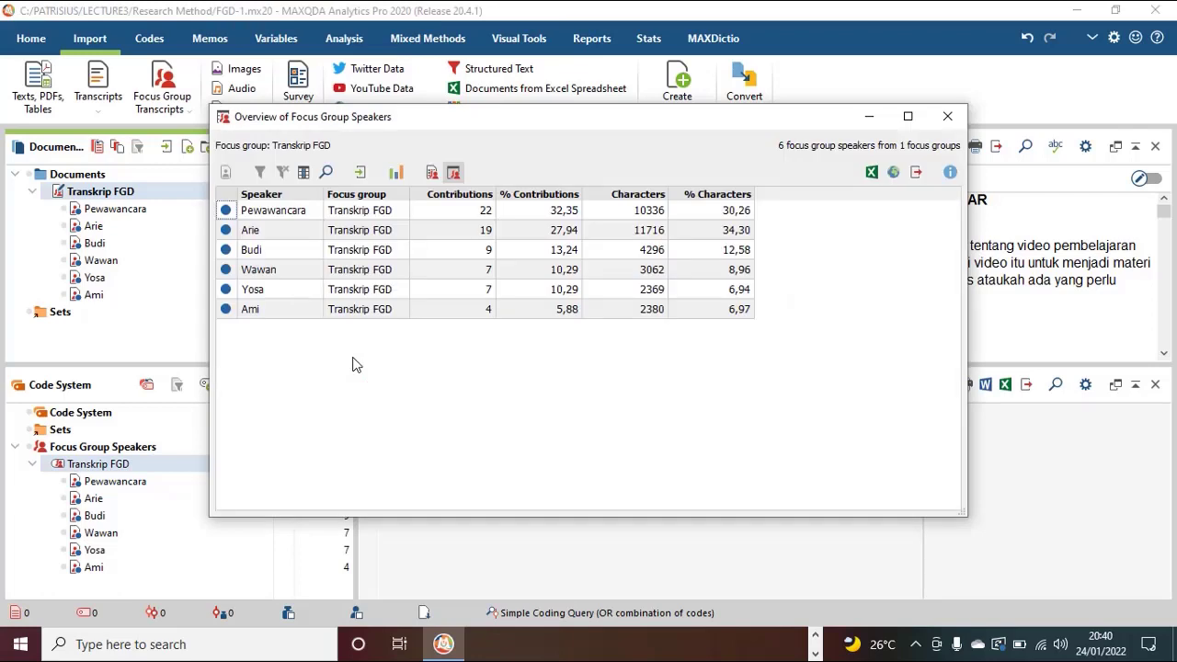
Step: Add a text variable named Sex to the focus group speakers' list of variables
left_click(432, 174)
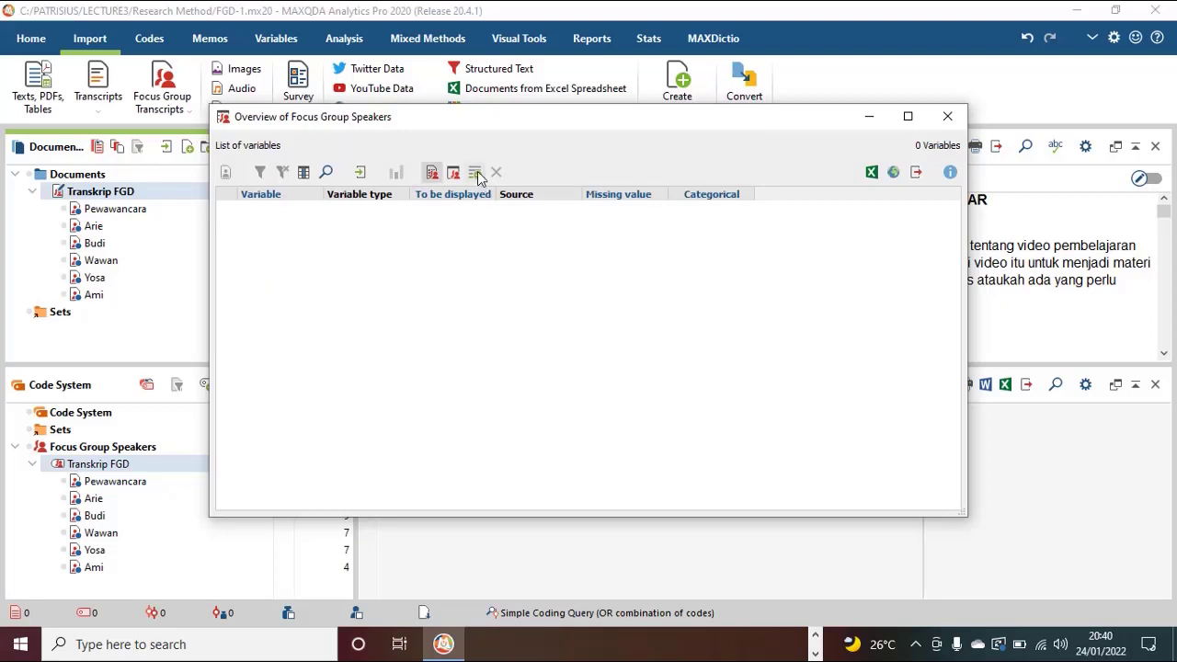
left_click(475, 174)
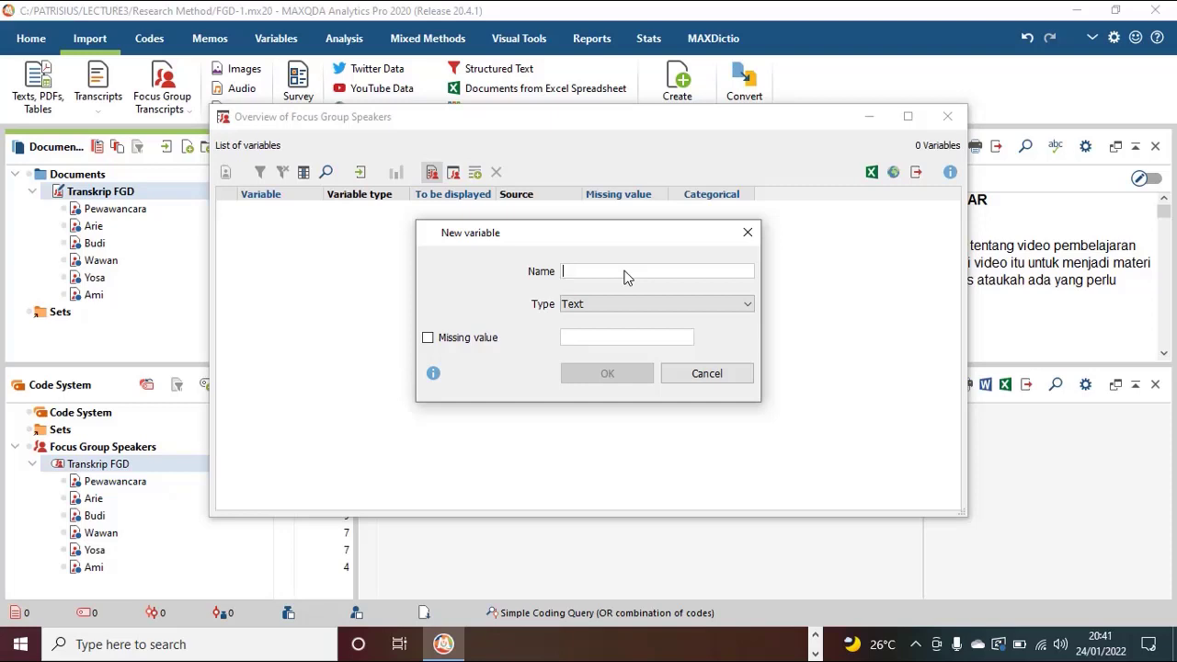
type("Sex")
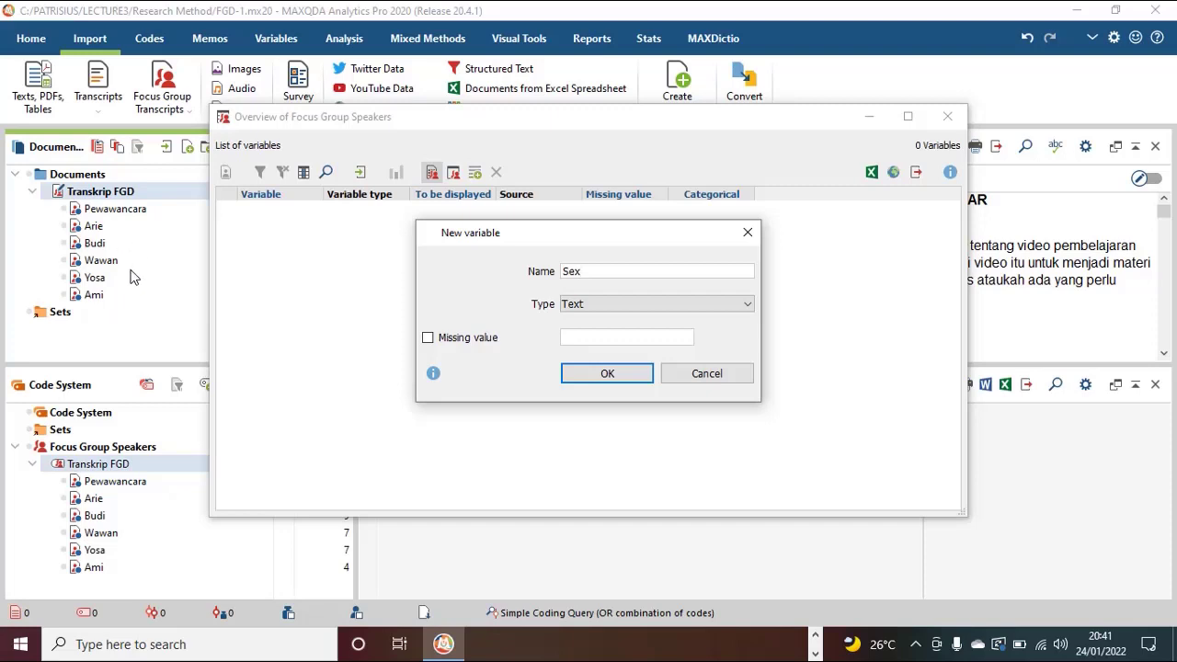
left_click(612, 373)
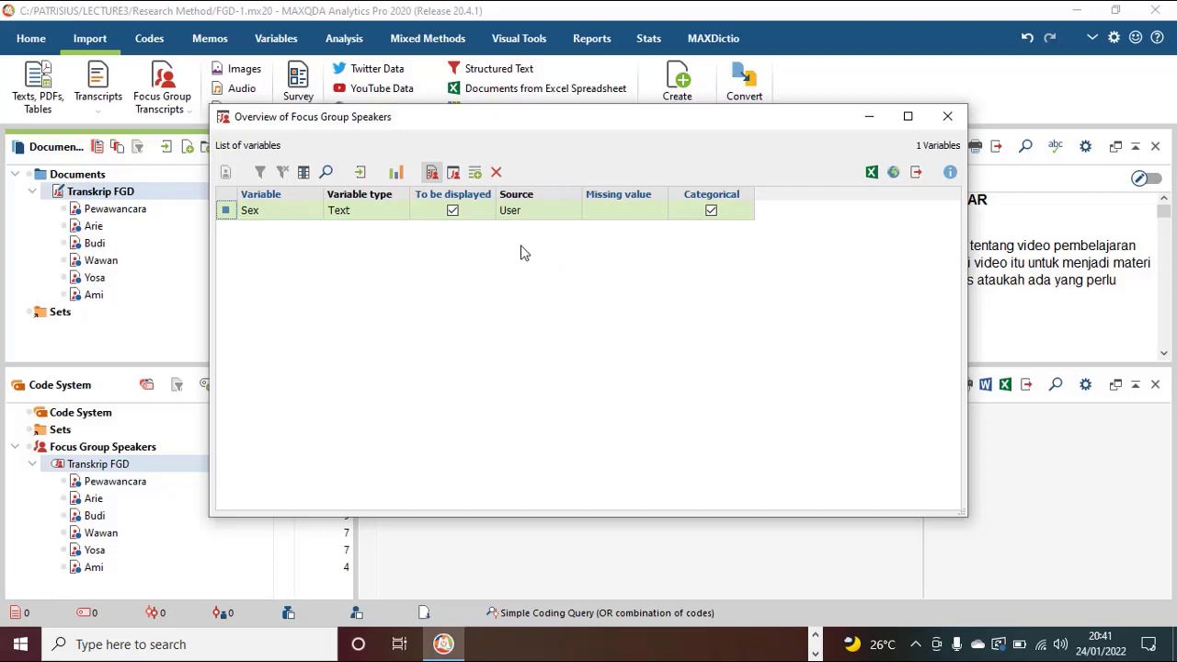
Step: Add a second speaker variable named Profesi, keeping its type as Text
left_click(475, 173)
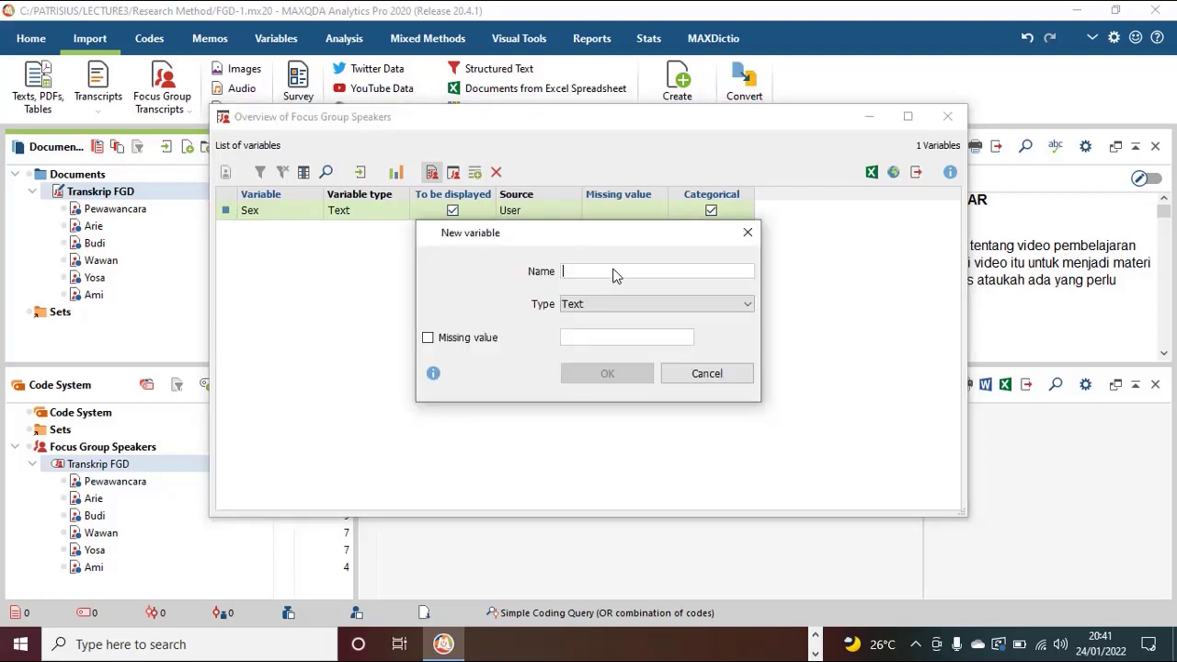
type("P")
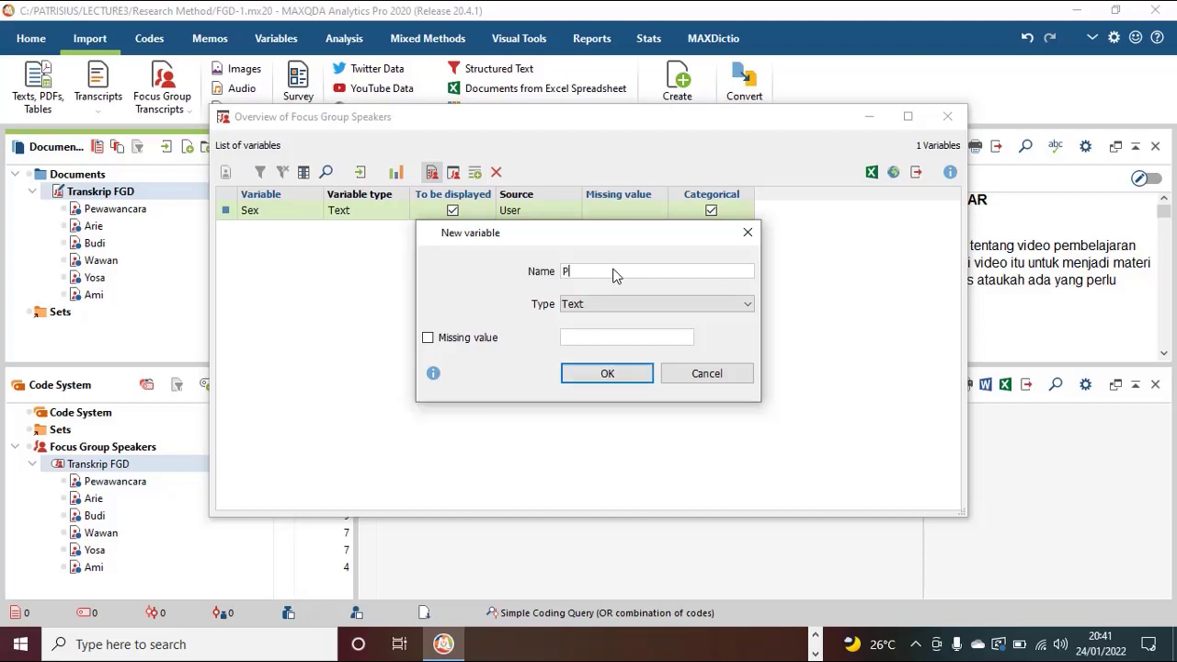
type("rofesi")
left_click(745, 308)
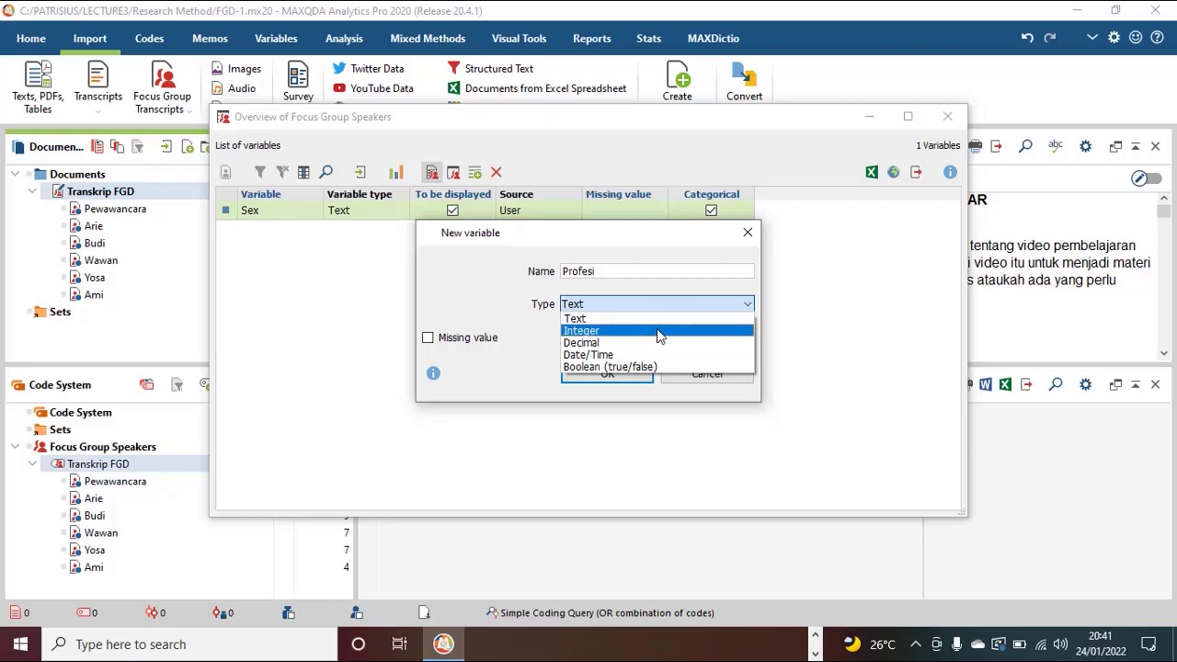
left_click(855, 318)
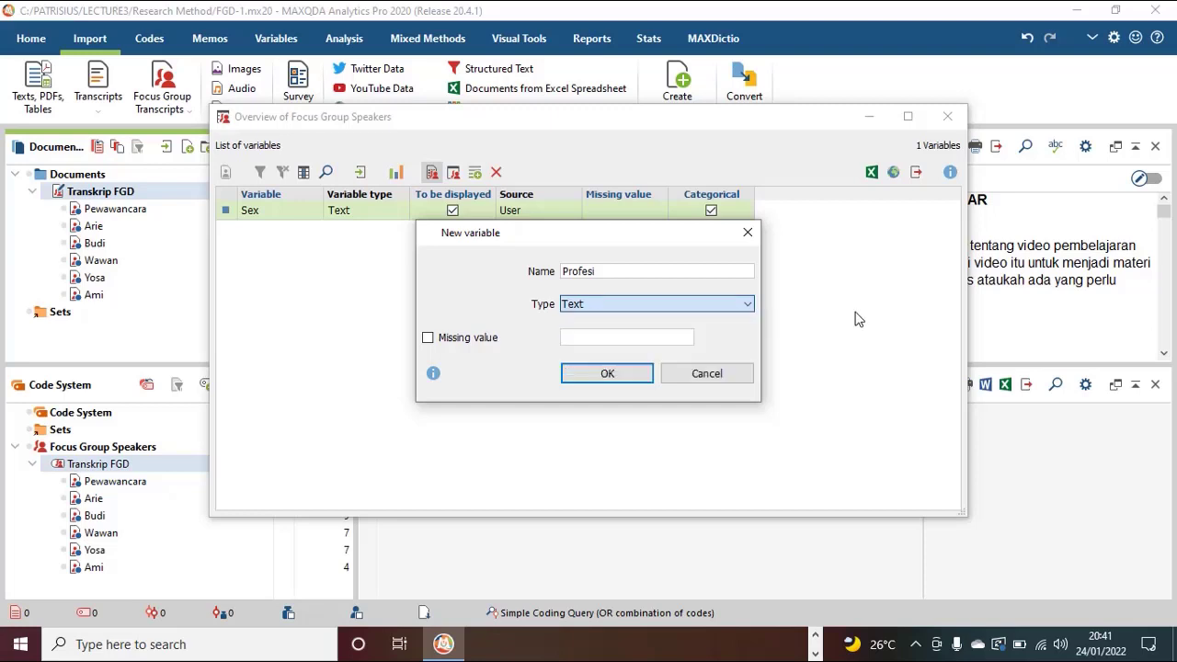
left_click(629, 374)
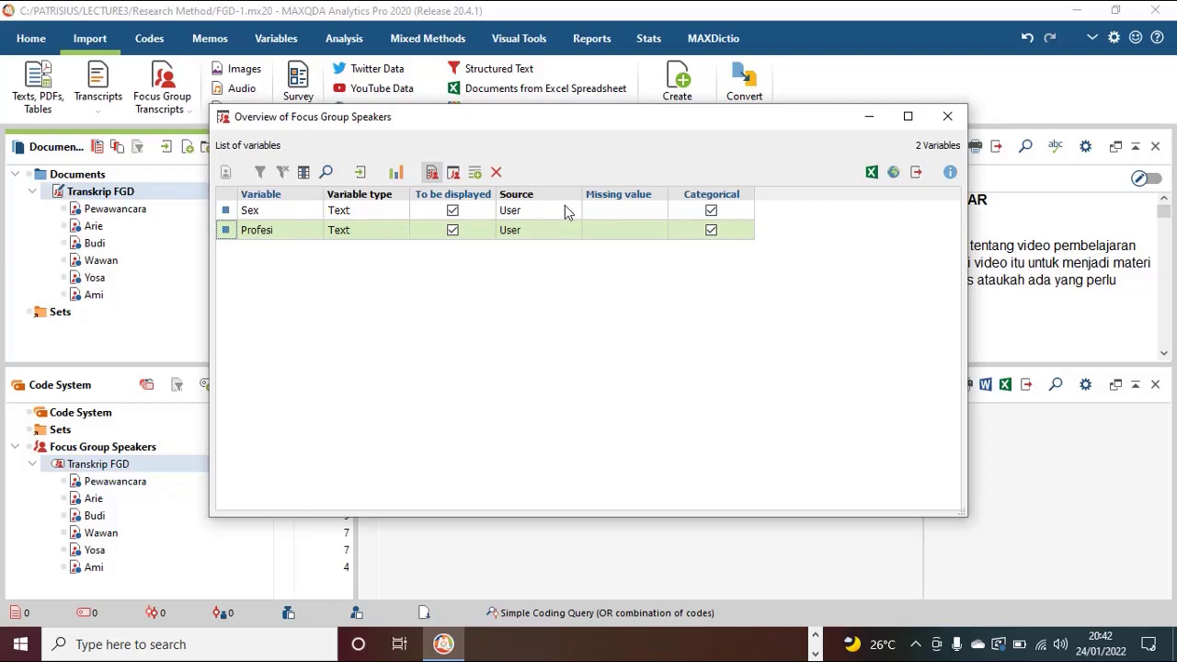
Step: In the speakers' data editor, set the Pewawancara row's Sex to P and Profesi to Peneliti
left_click(452, 174)
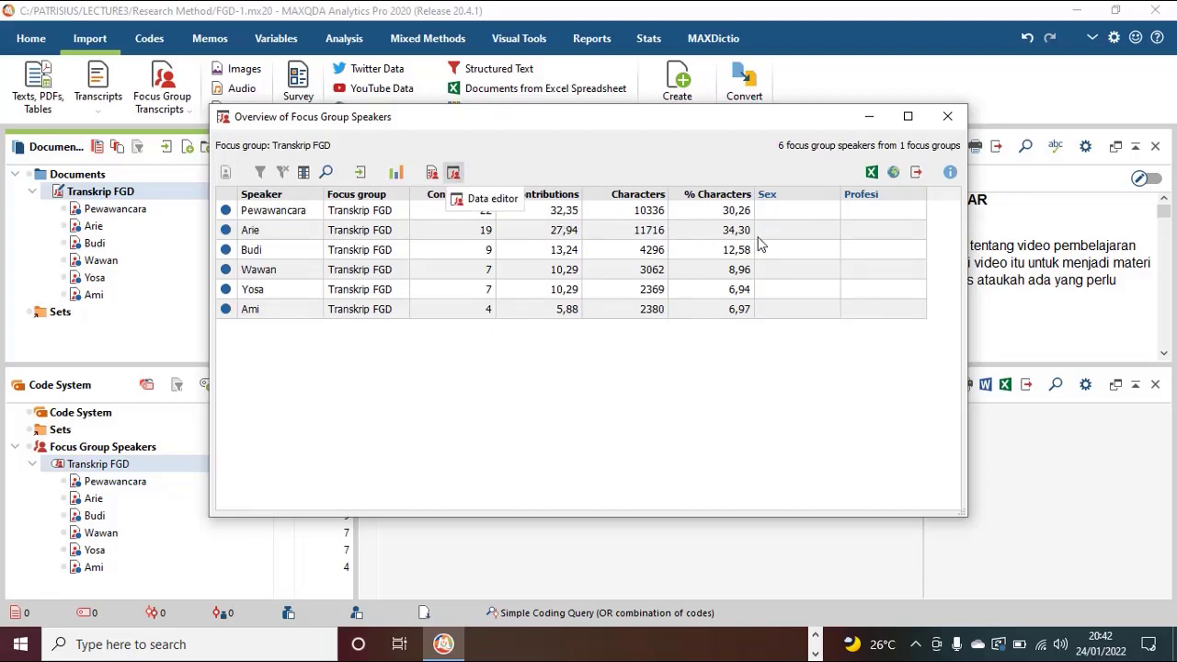
left_click(796, 214)
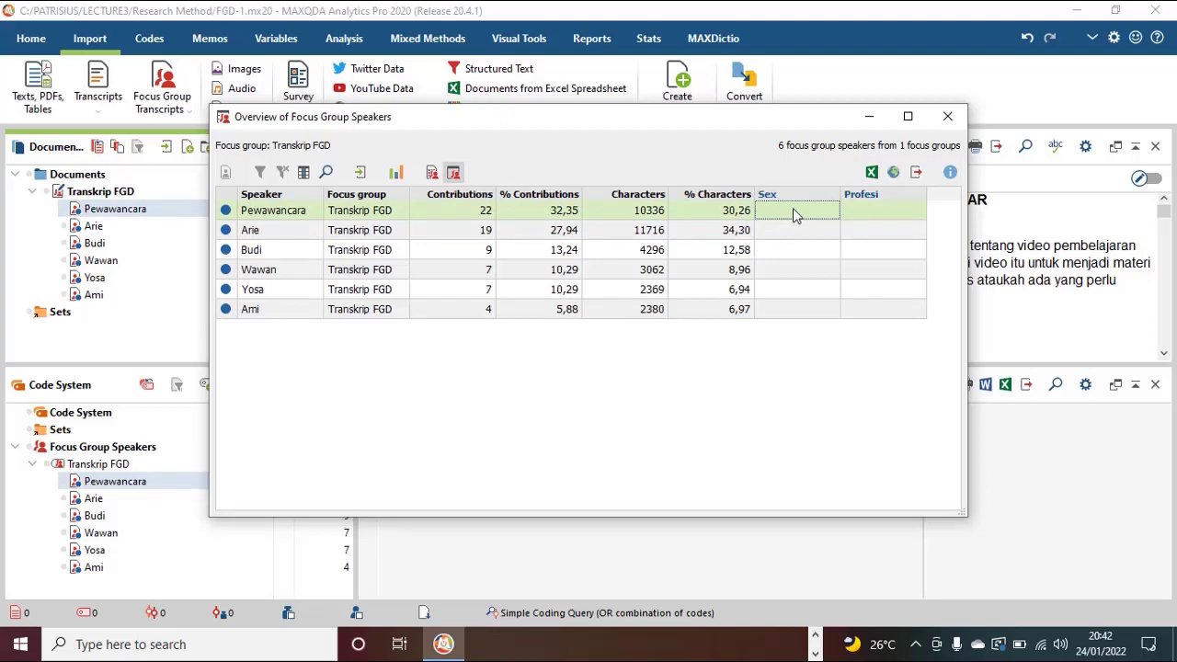
double_click(796, 214)
type("P")
left_click(860, 214)
double_click(860, 213)
type("Peneliti")
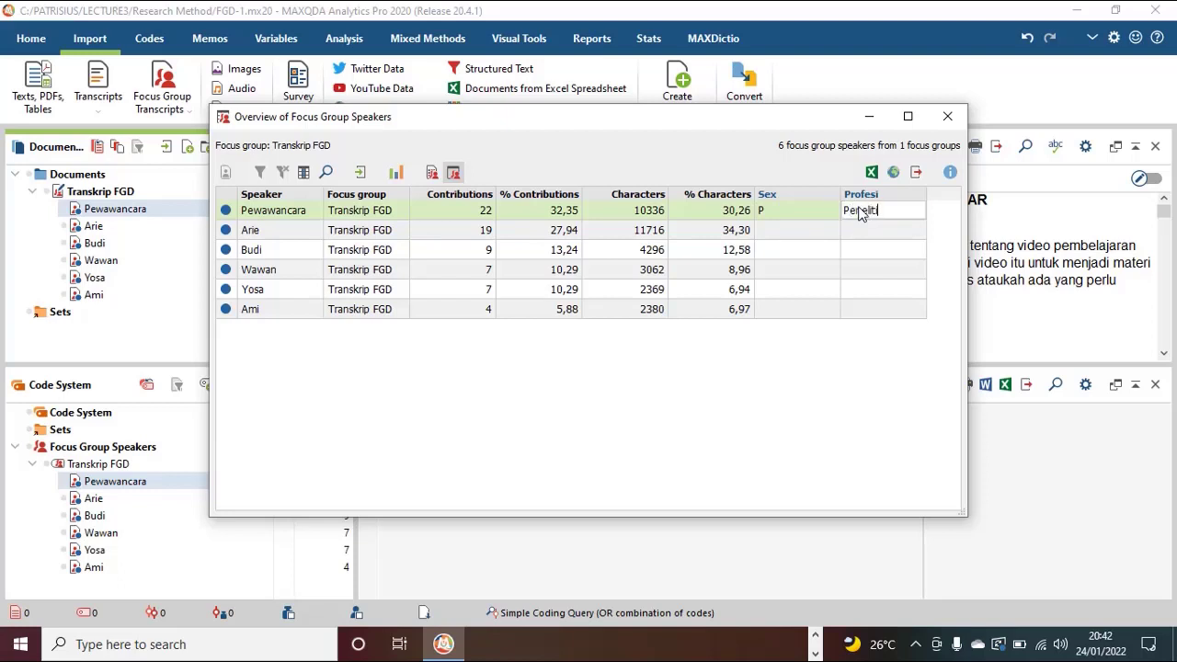
Step: Fill in the second speaker's row with P for Sex and Karyawan for Profesi
left_click(789, 233)
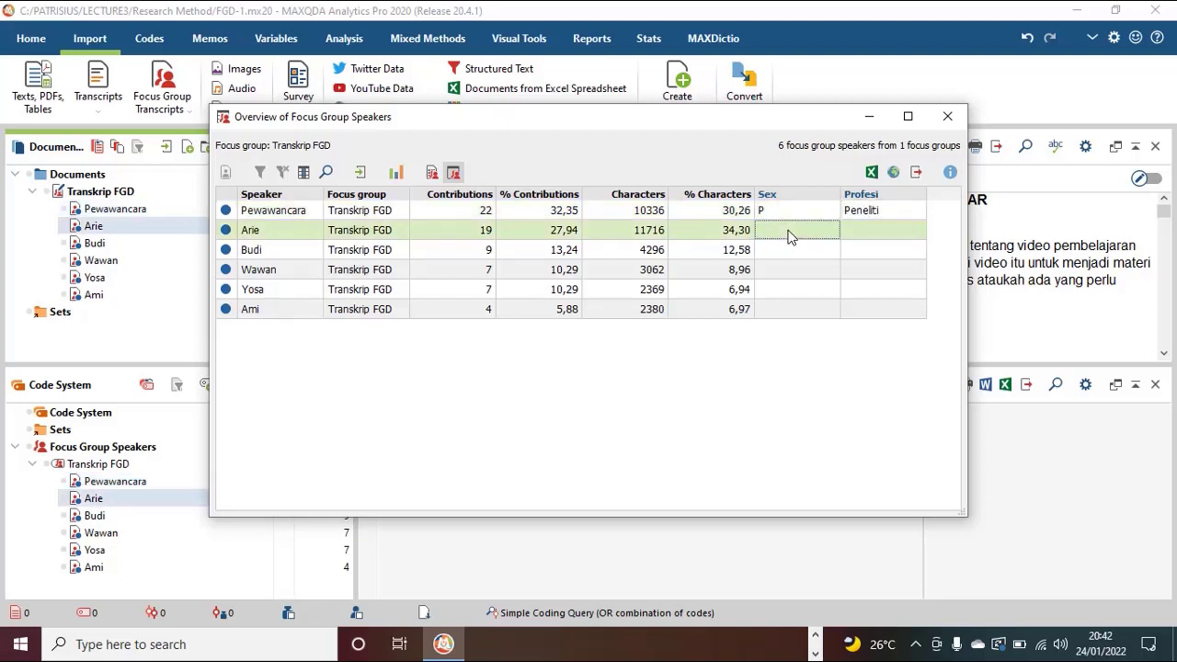
double_click(789, 233)
type("P")
left_click(875, 234)
type("Karyawan")
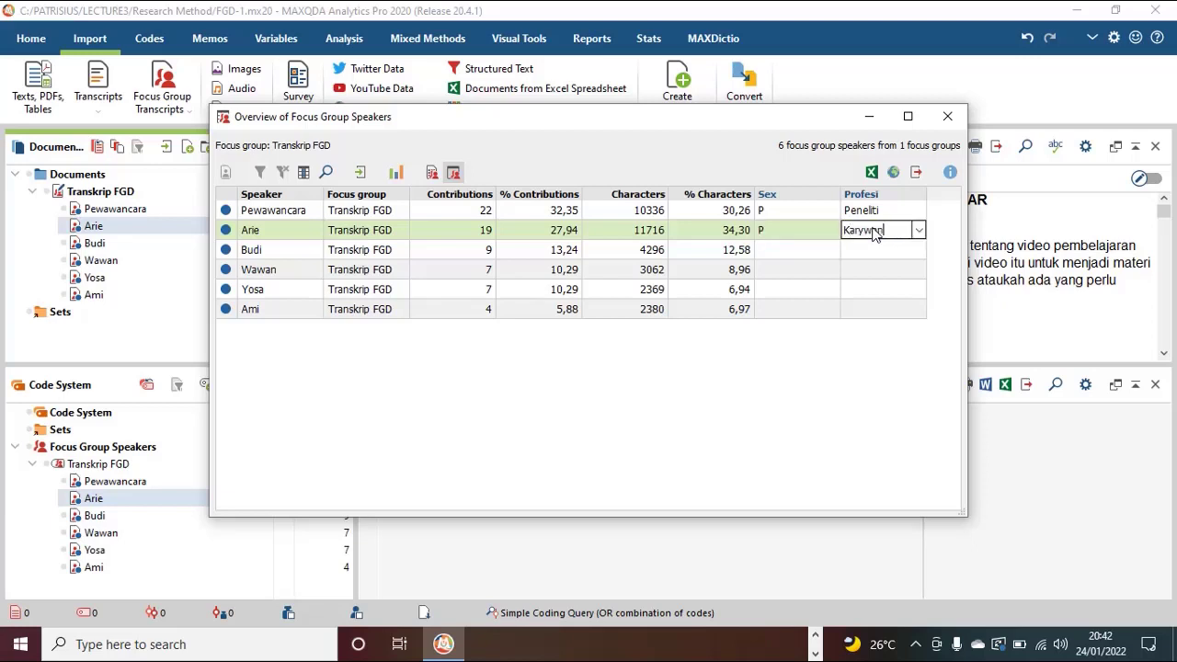
key("BackSpace")
key("BackSpace")
key("BackSpace")
type("awan")
Step: Fill in the third speaker's row with P for Sex and Wirausaha for Profesi
left_click(796, 250)
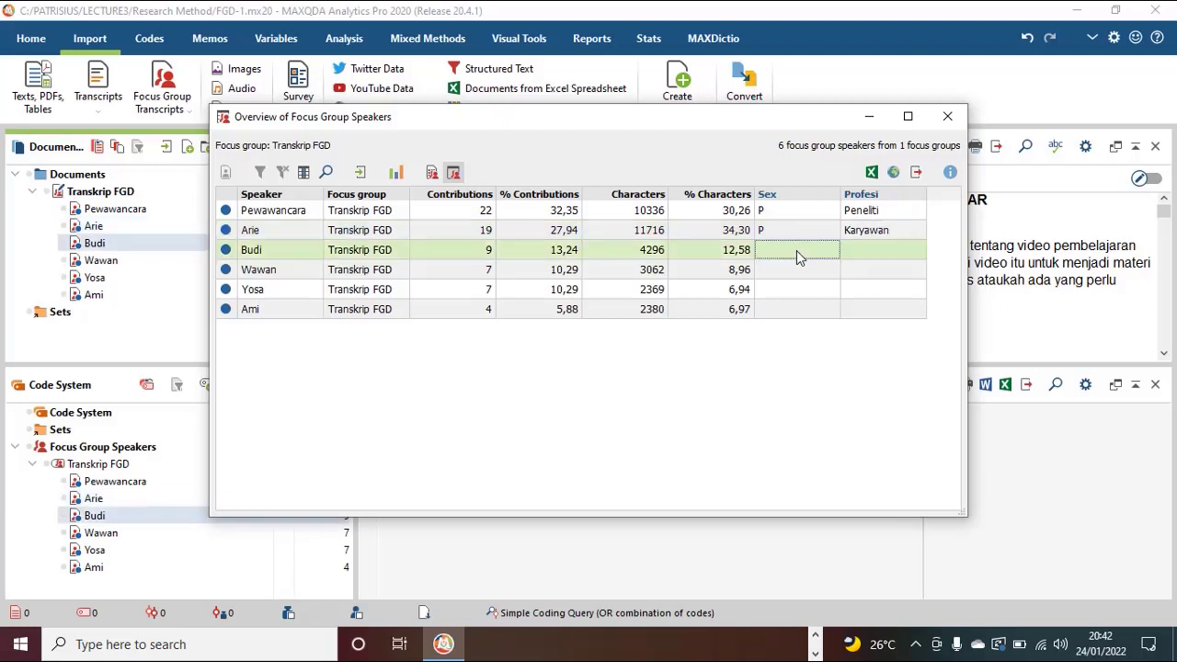
type("P")
left_click(873, 250)
type("Wira")
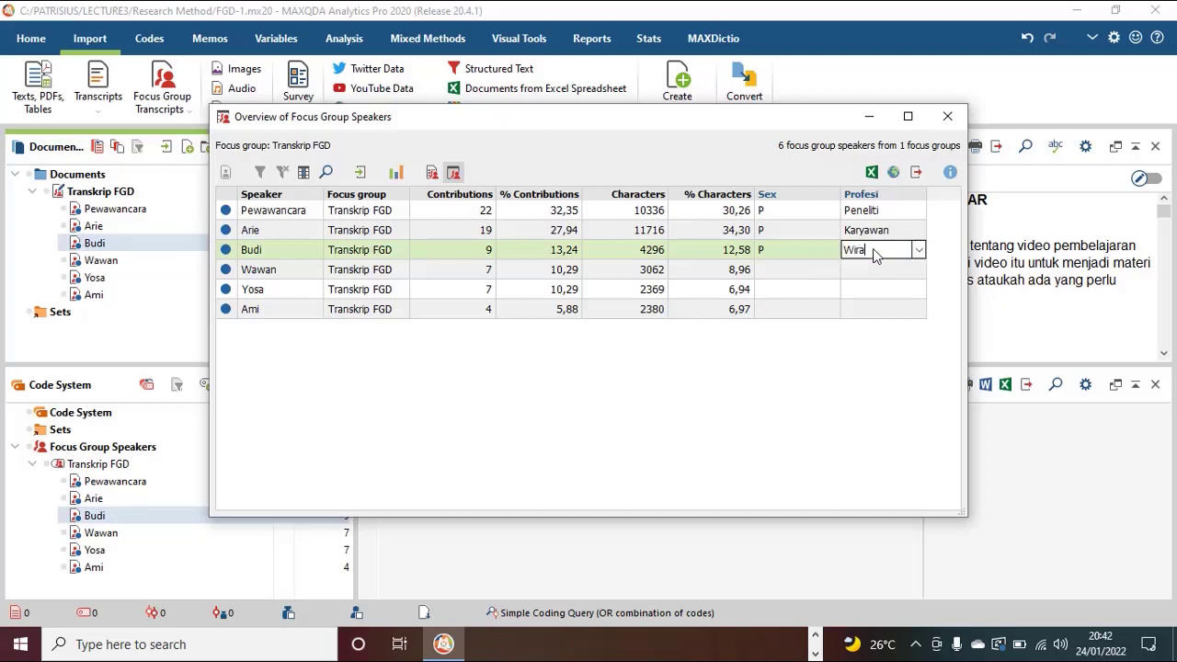
type("usaha")
Step: Fill in the fourth speaker's row with P for Sex and Dosen for Profesi
left_click(798, 279)
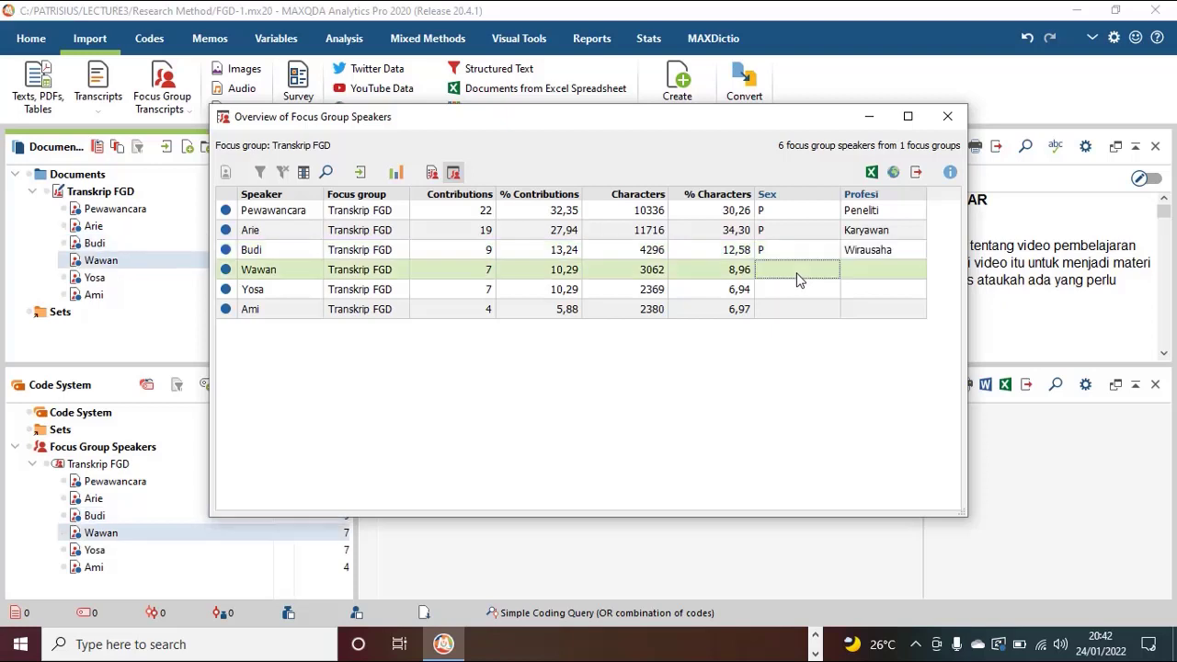
type("P")
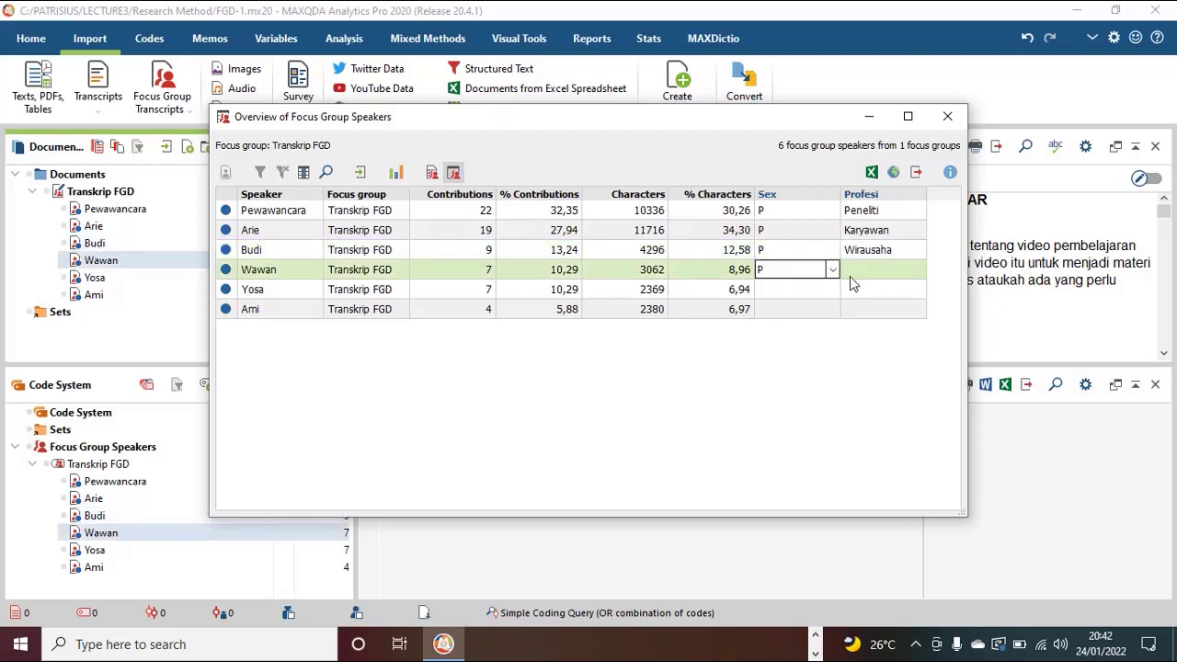
left_click(889, 276)
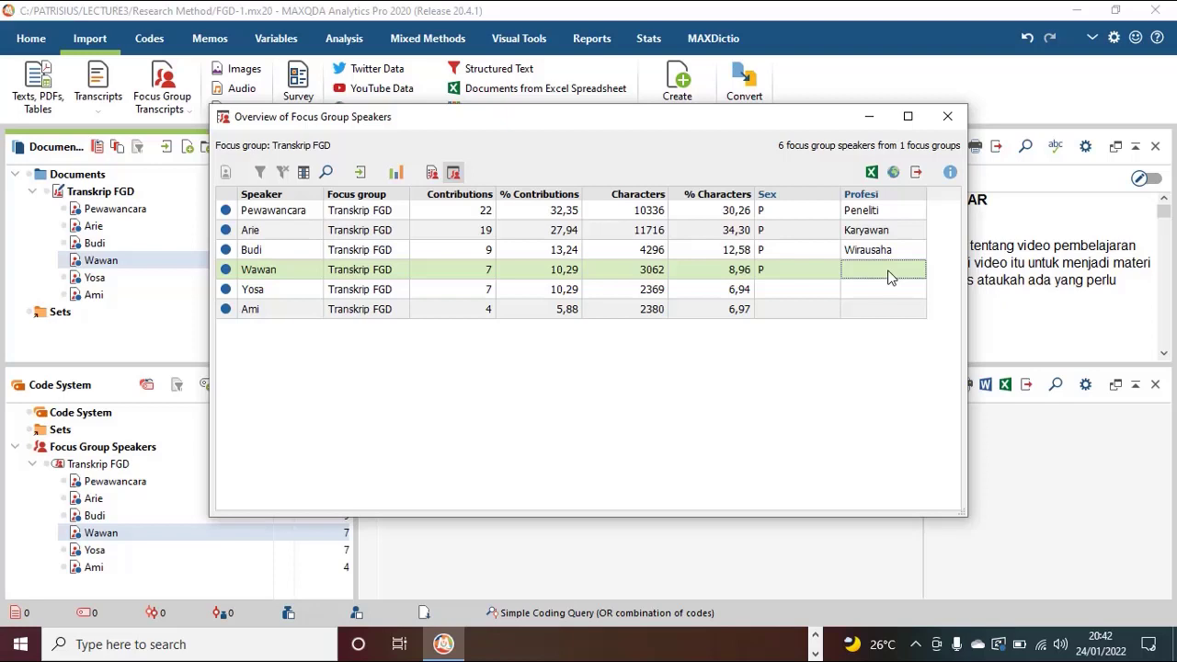
type("Dosen")
left_click(787, 294)
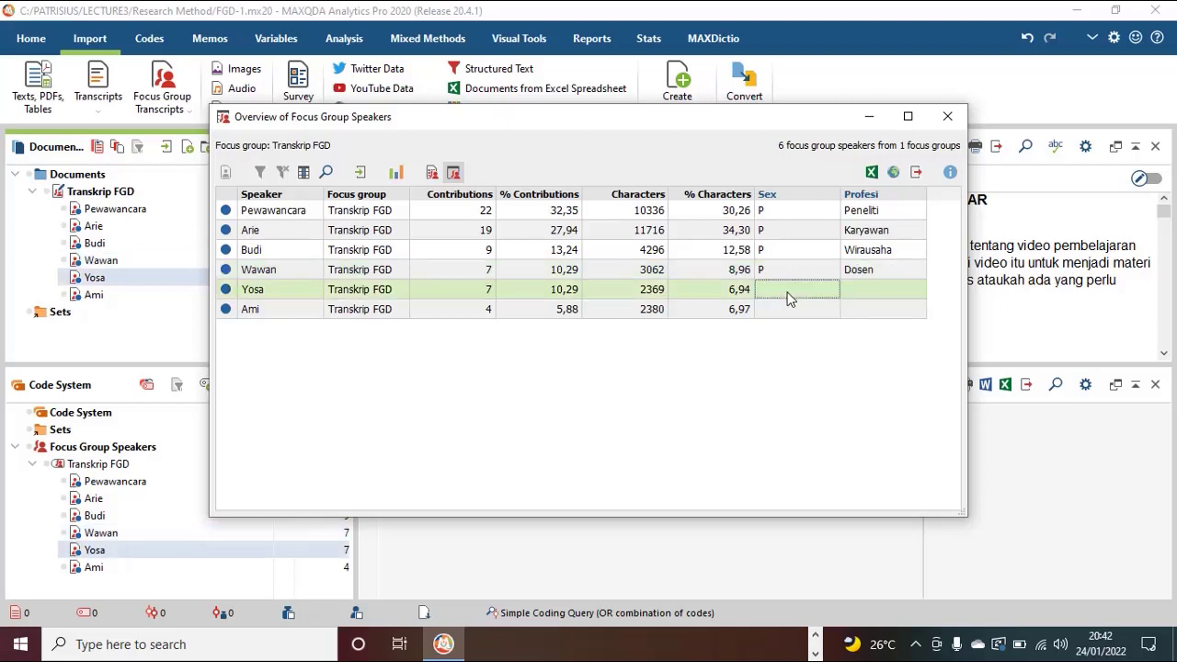
Step: Fill in the fifth speaker's row with W for Sex and Ibu RT for Profesi
type("W")
left_click(875, 294)
type("Ibu RT")
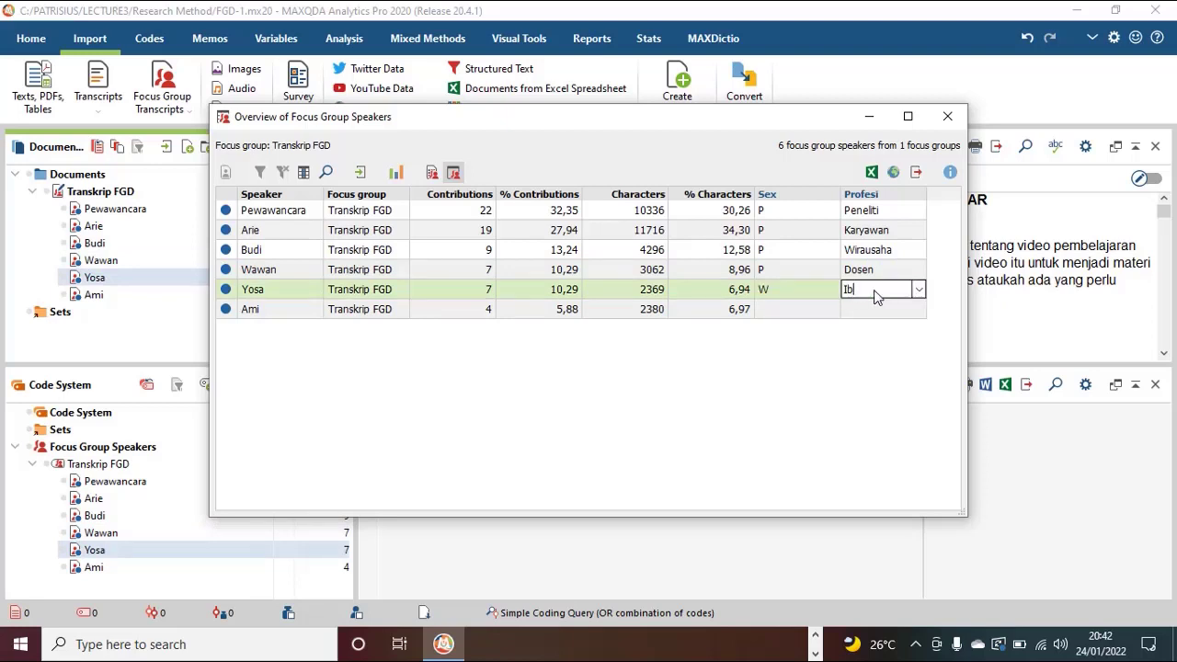
Step: Fill in the sixth speaker's row with W for Sex and Karyawan for Profesi
left_click(797, 313)
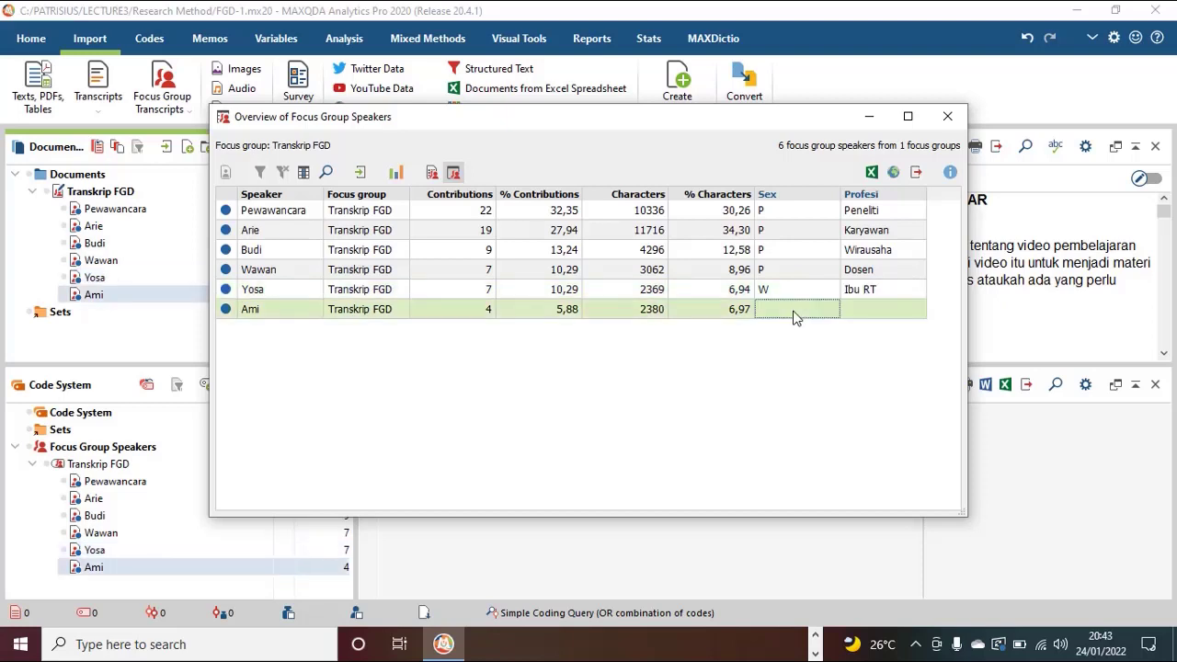
type("W")
left_click(883, 318)
type("Karyawan")
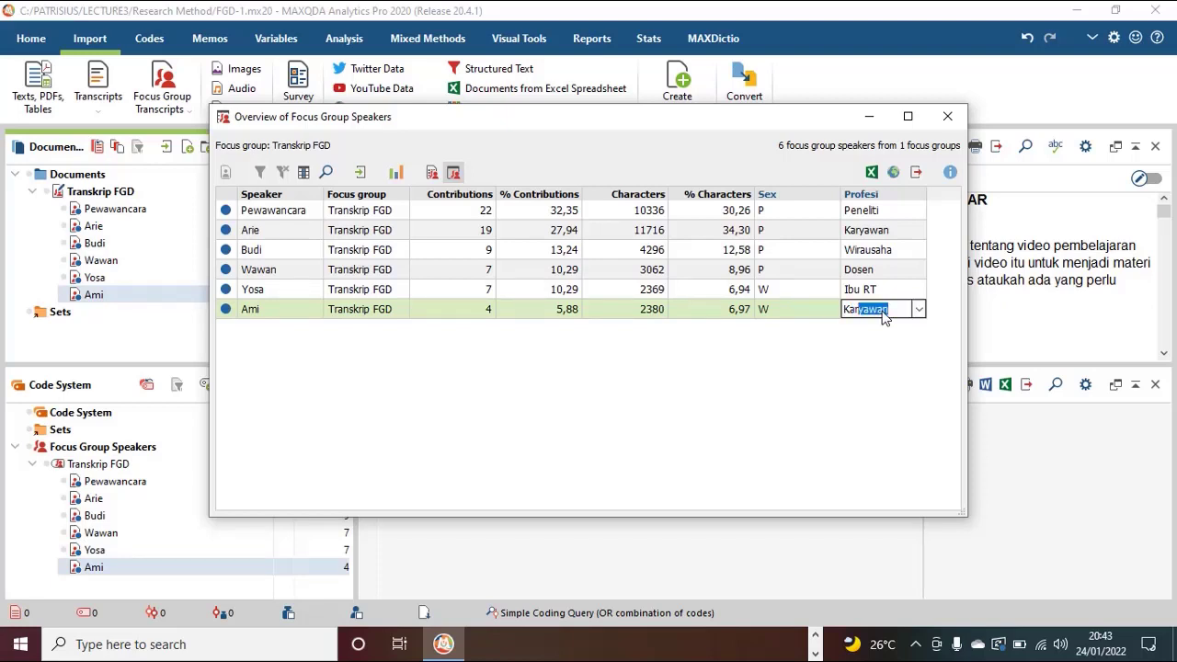
left_click(919, 339)
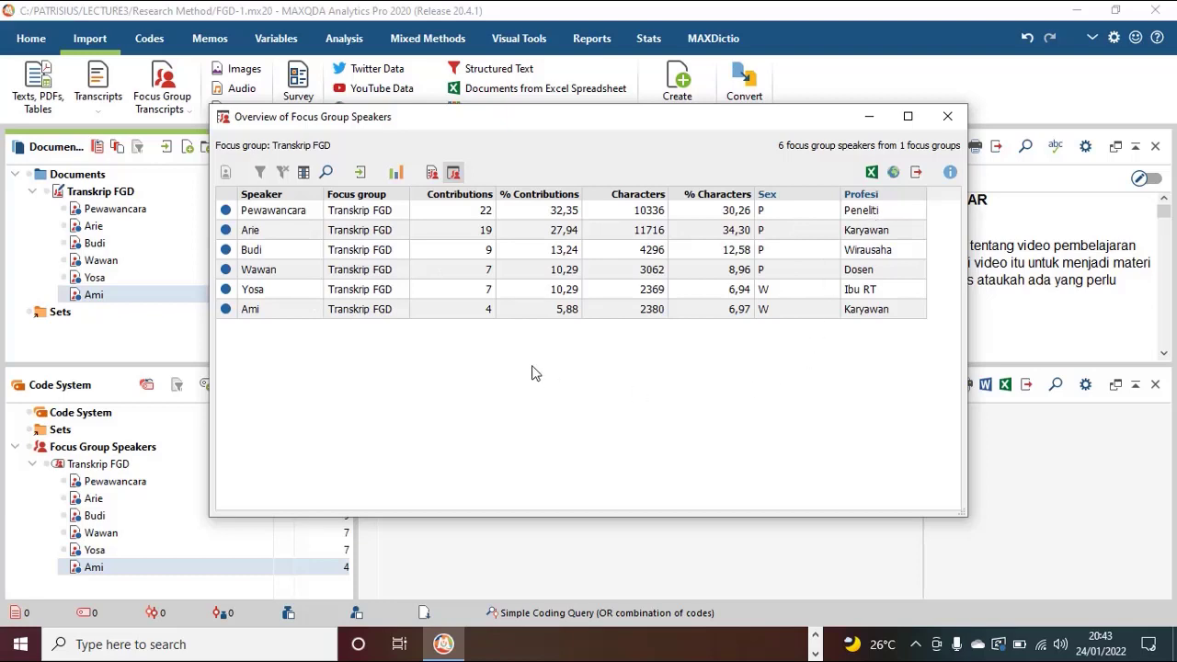
Step: View the speaker variable statistics for Contributions, and close both the statistics and the overview of focus group speakers
left_click(397, 174)
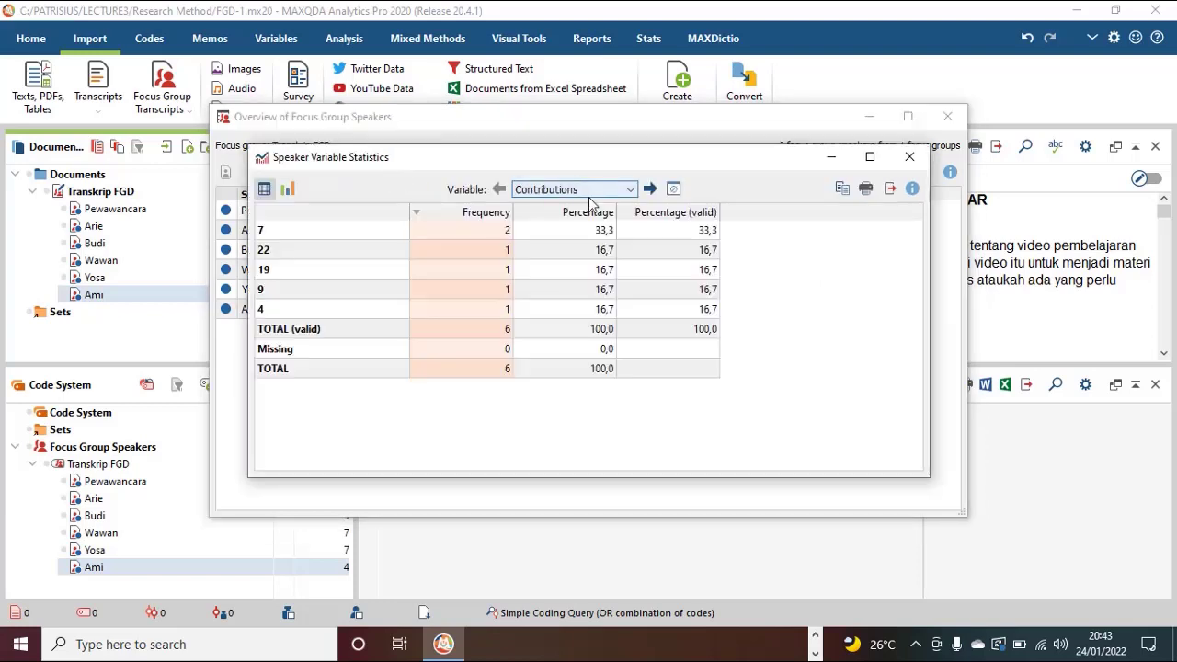
left_click(911, 158)
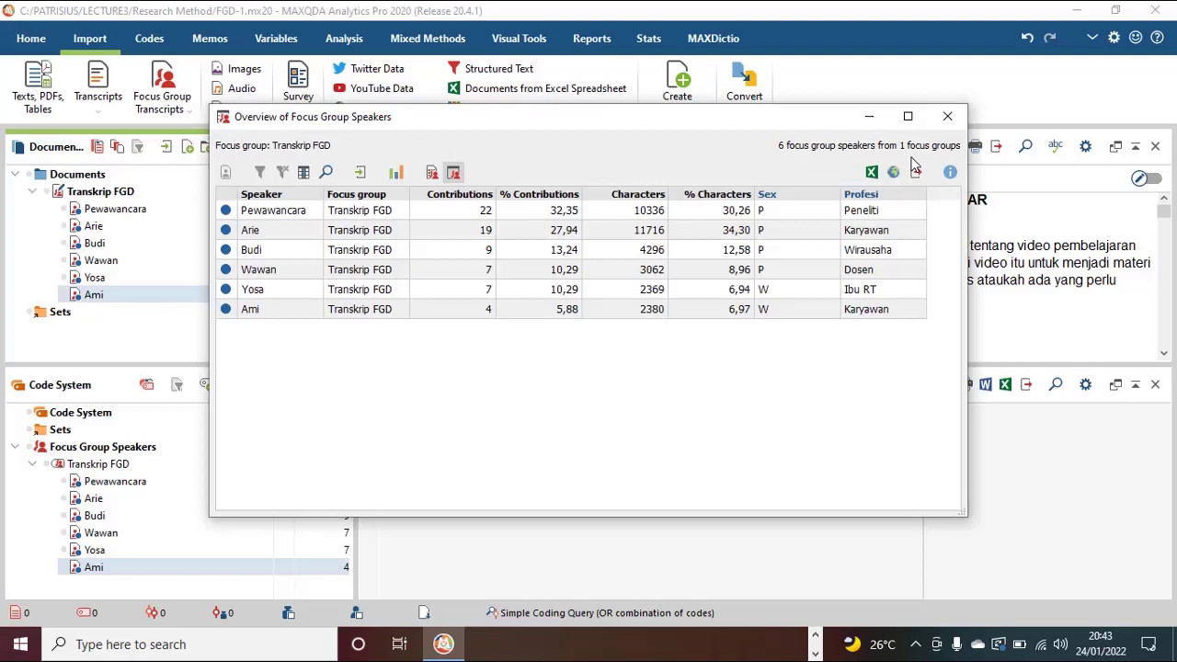
left_click(948, 117)
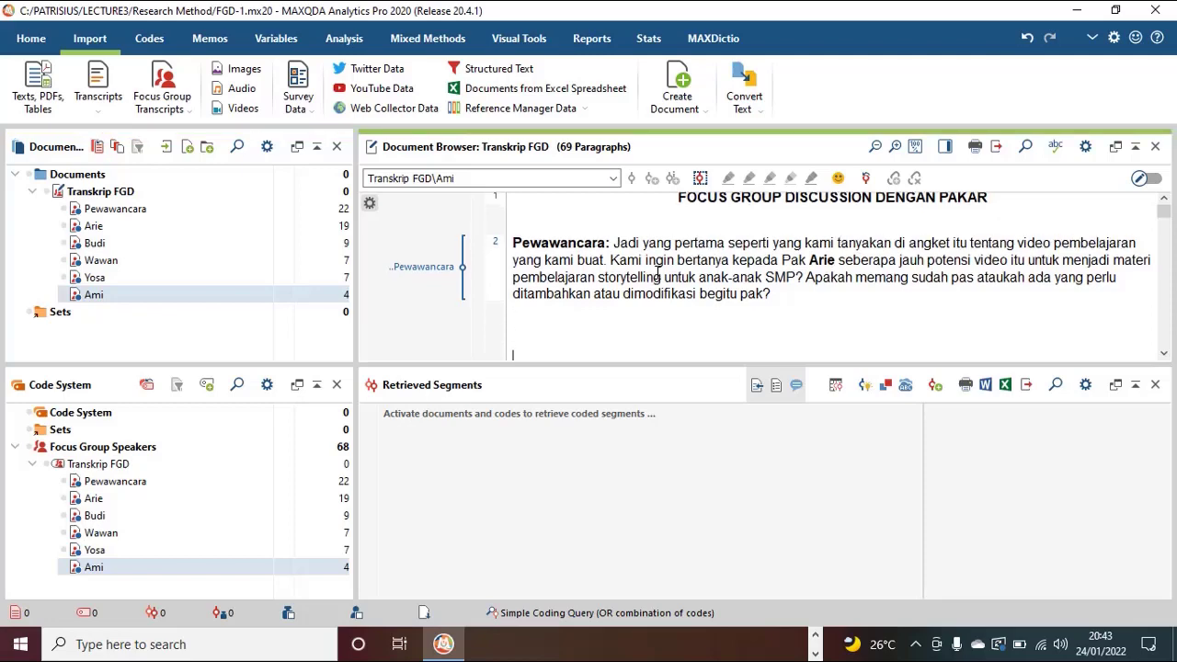
Step: Create a code named Durasi and assign it to the paragraph 3 passage from "Kalau saya merasa" to "paling panjang"
scroll(658, 272, "down", 2)
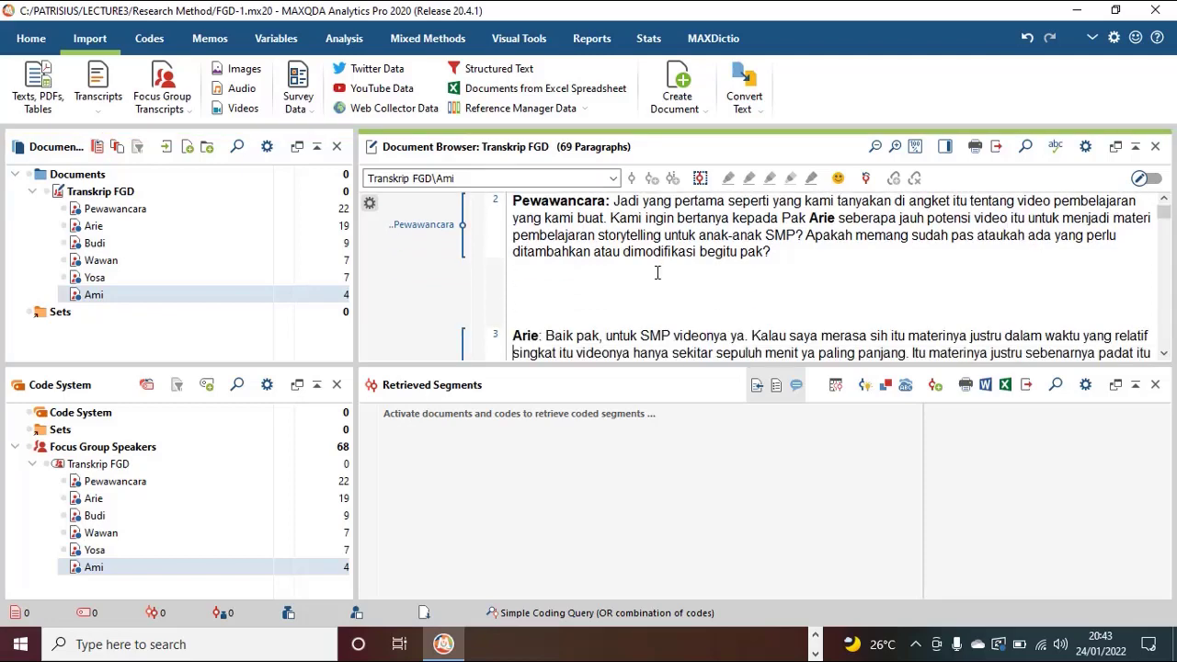
scroll(658, 272, "down", 1)
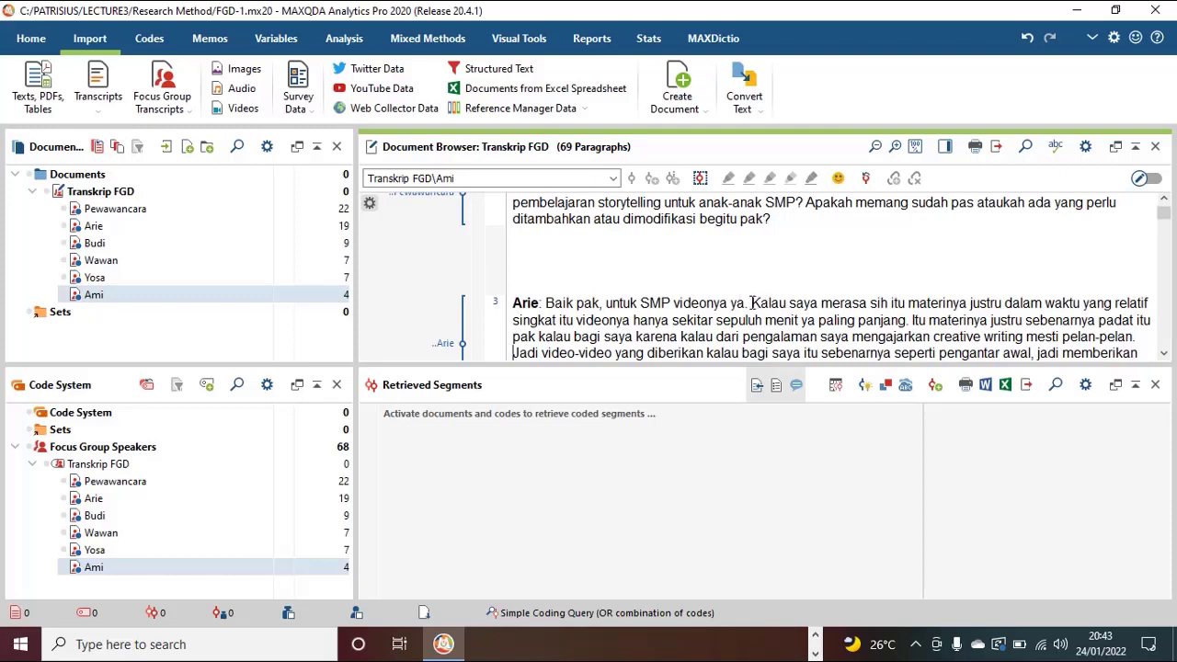
left_click_drag(752, 302, 907, 320)
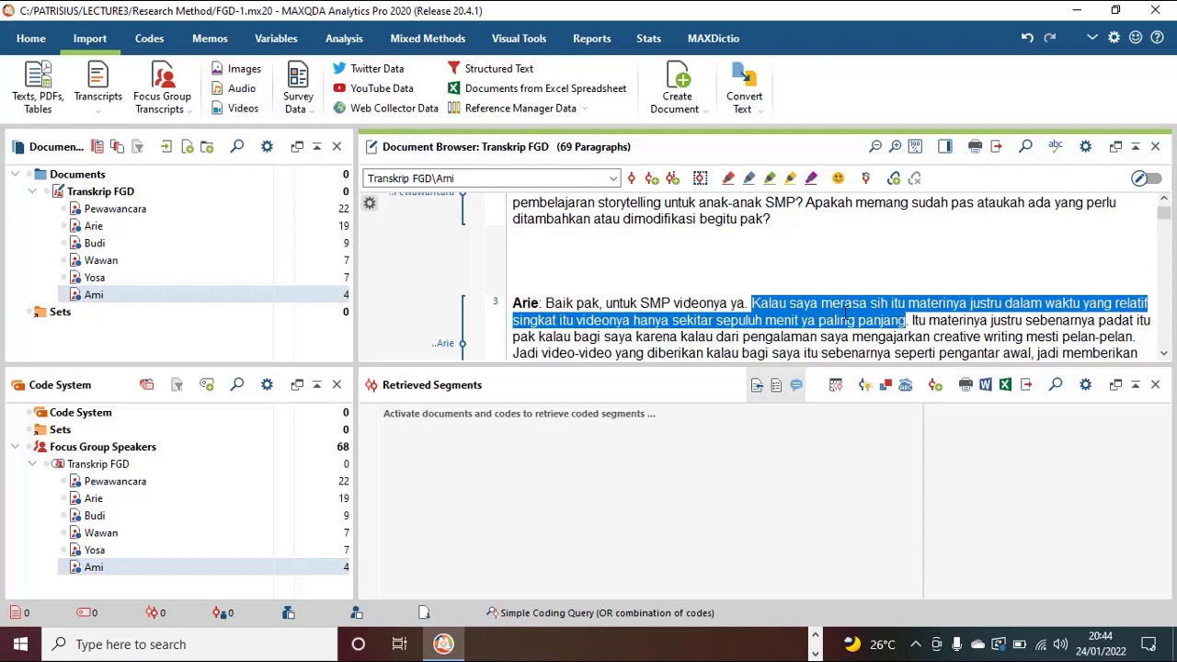
left_click(208, 386)
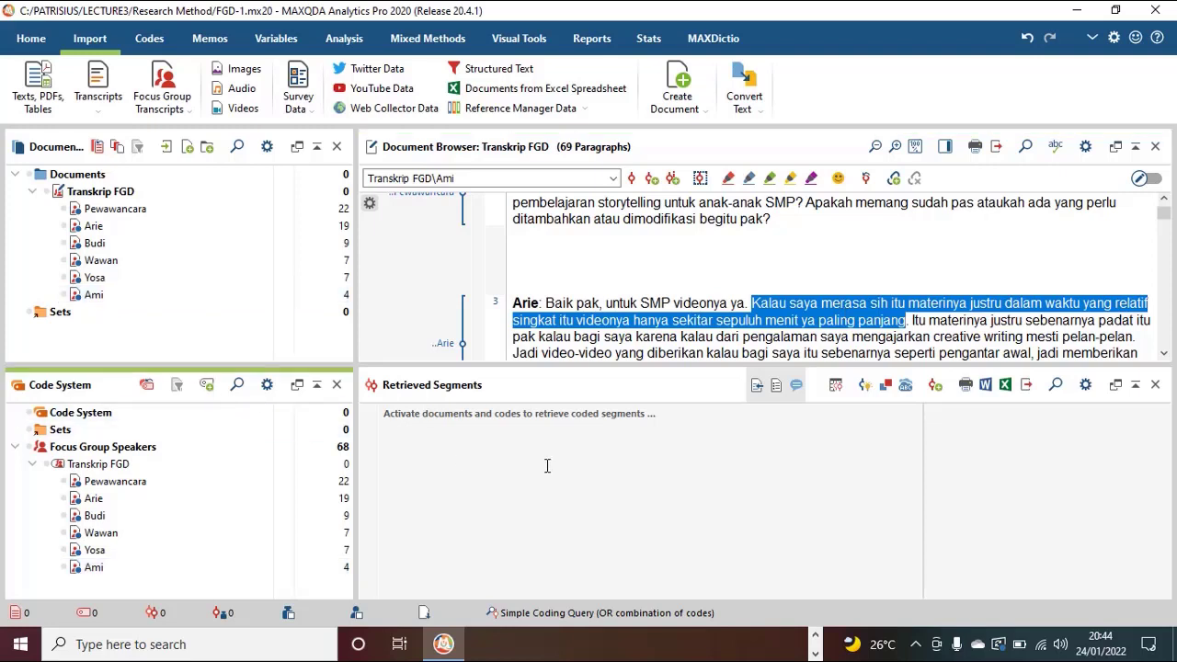
left_click(207, 387)
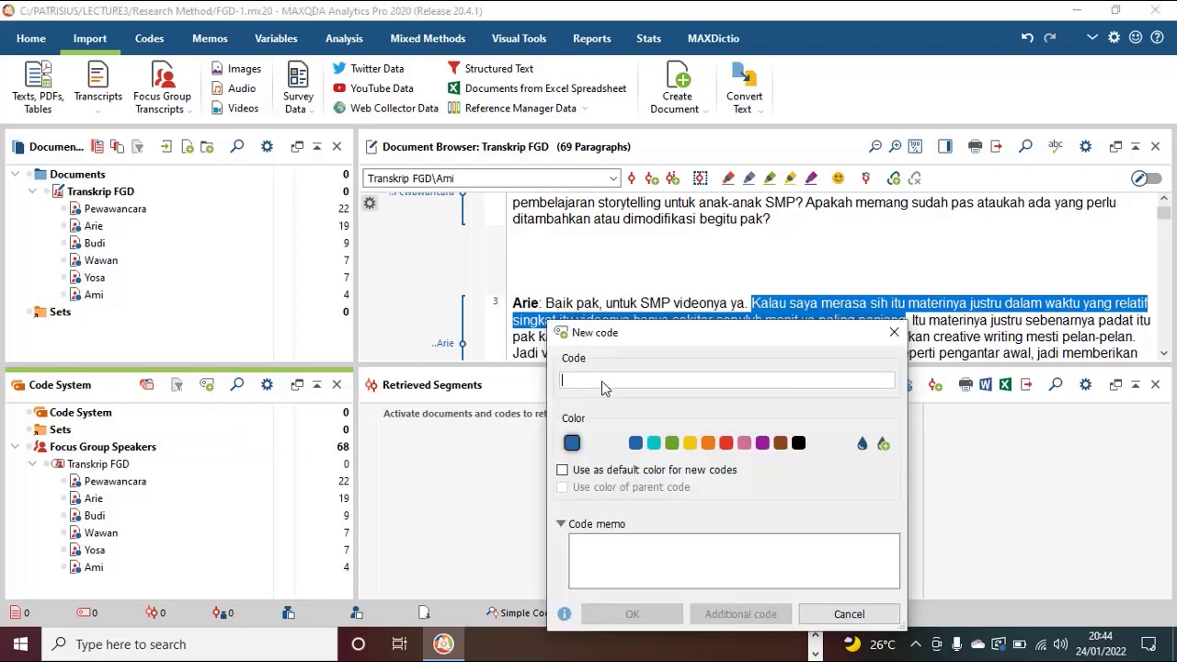
type("Durasi")
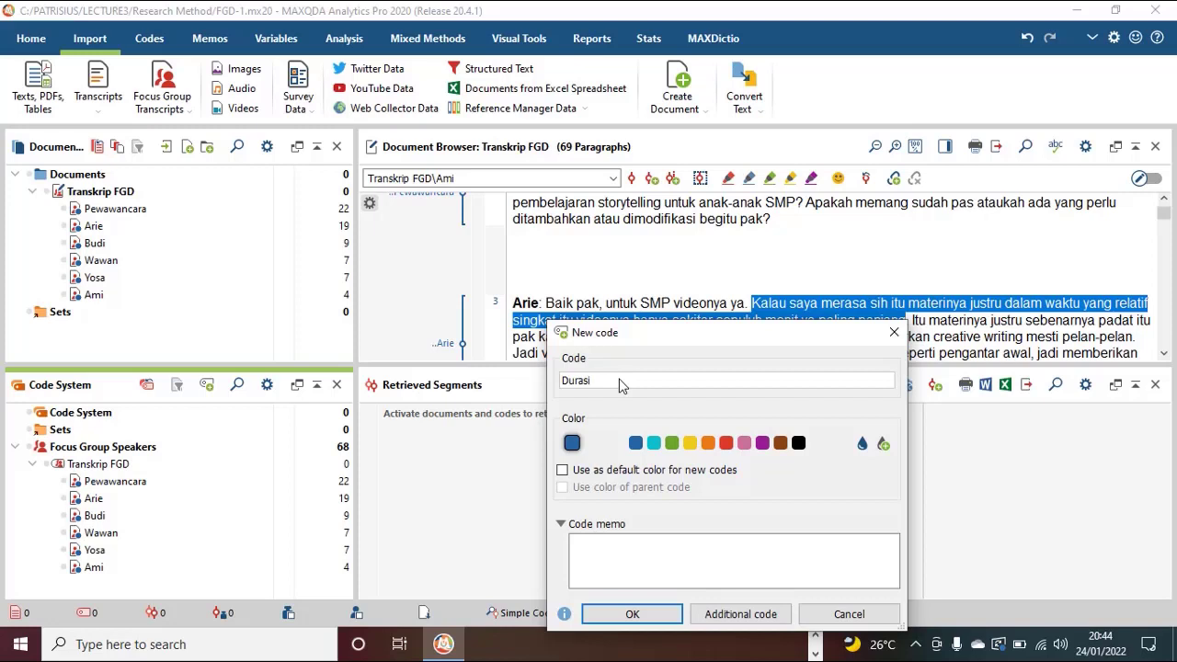
left_click(644, 614)
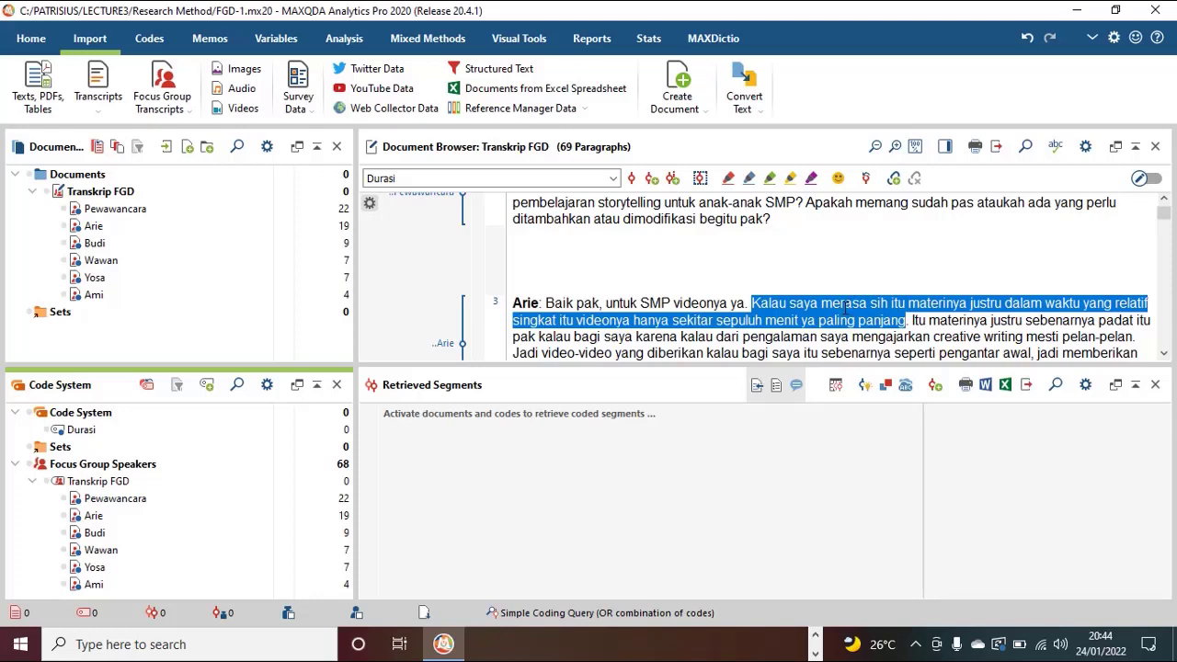
left_click_drag(844, 308, 297, 436)
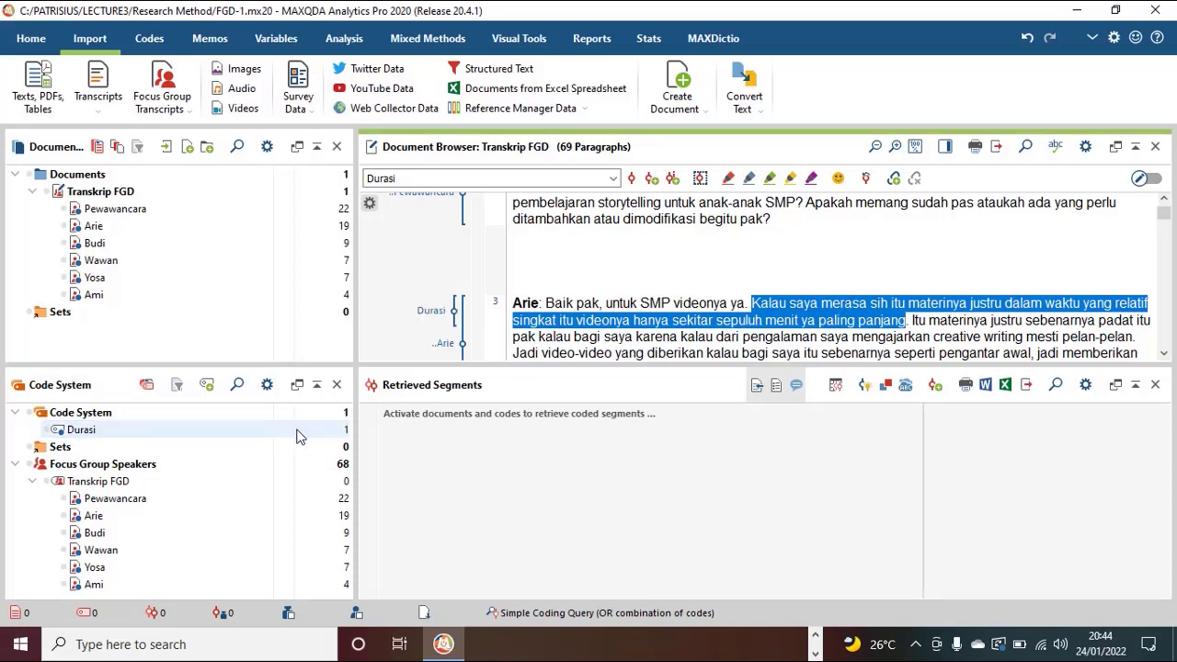
Step: Create a code named Teknik Cerita and assign it to the paragraph 3 passage from "jadi memberikan" to "teknik storytelling itu"
left_click(1164, 354)
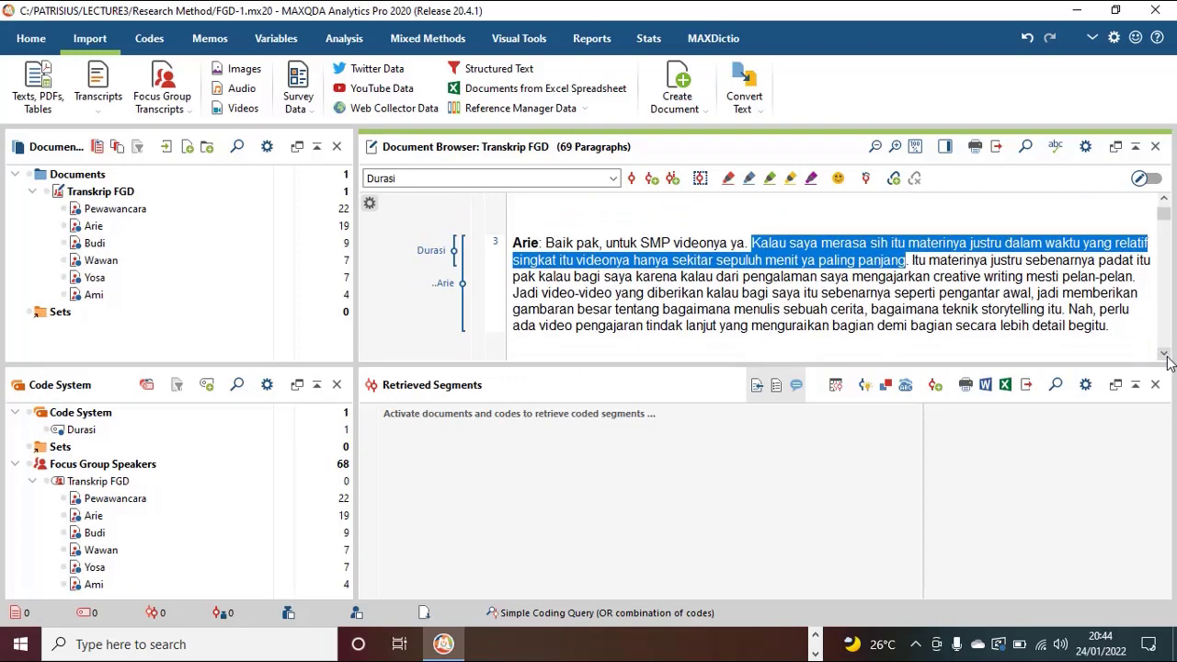
left_click_drag(1164, 354, 1166, 357)
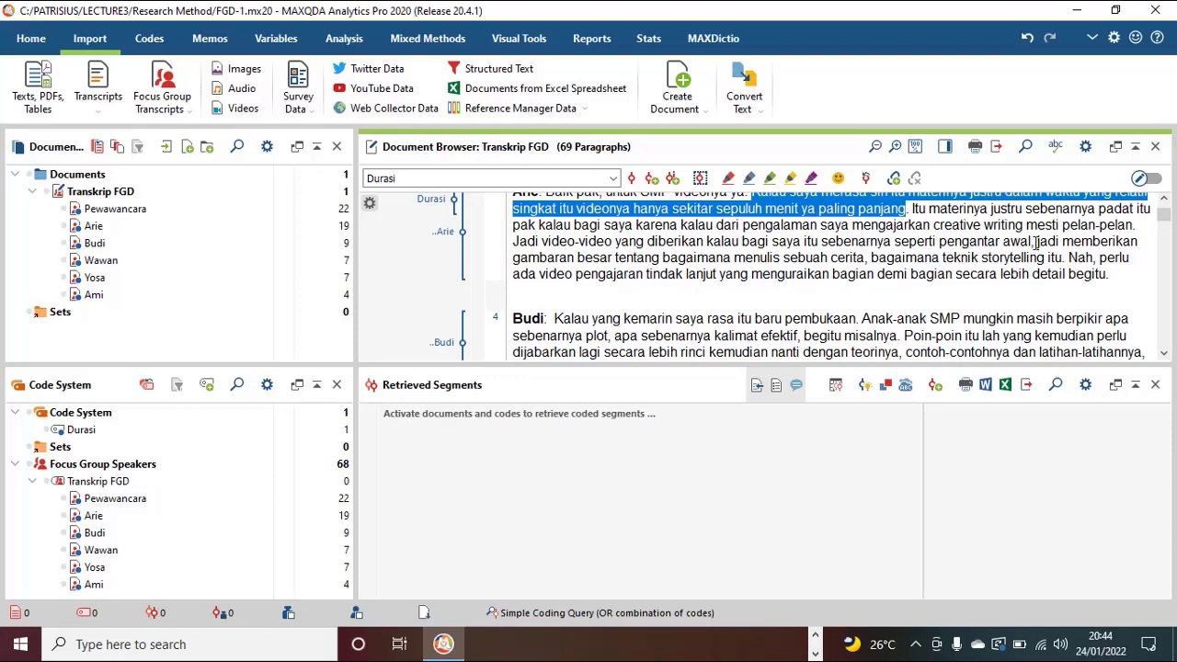
left_click_drag(1036, 241, 1064, 259)
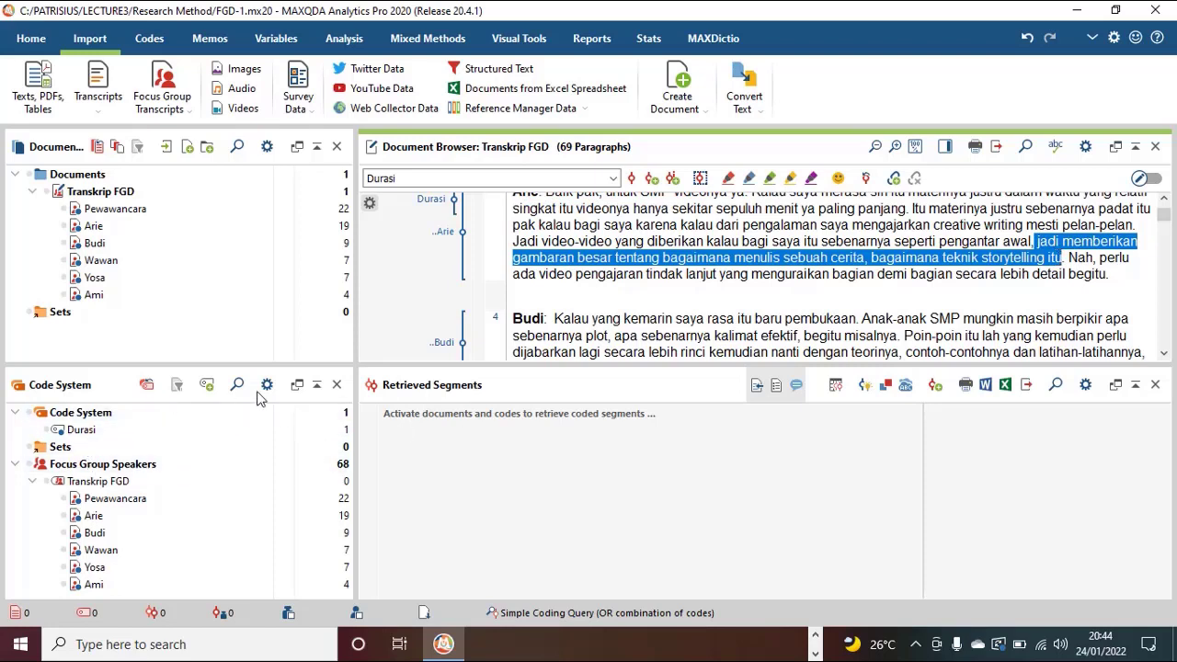
left_click(207, 386)
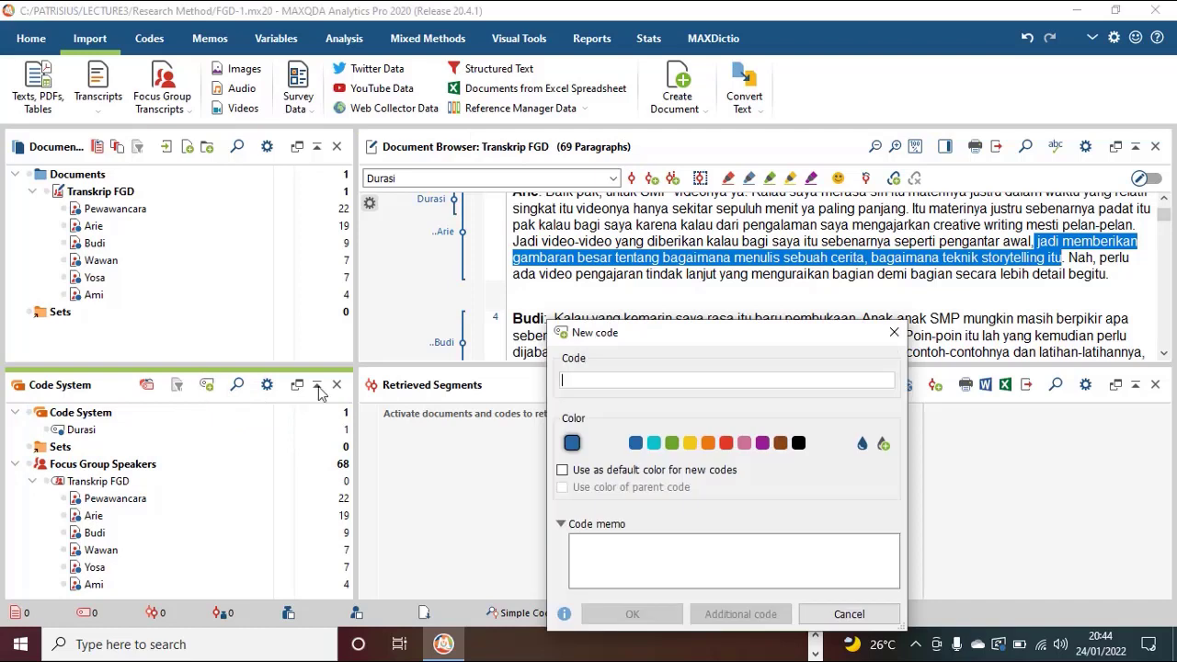
type("Te")
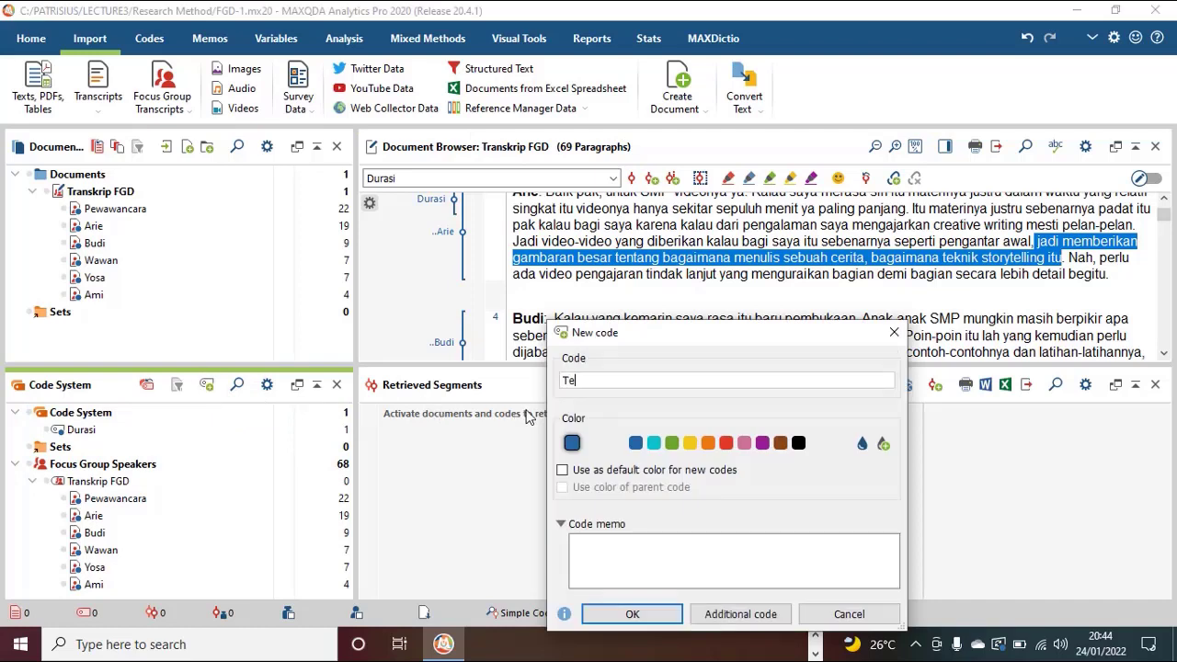
type("knik Cerita")
left_click(632, 614)
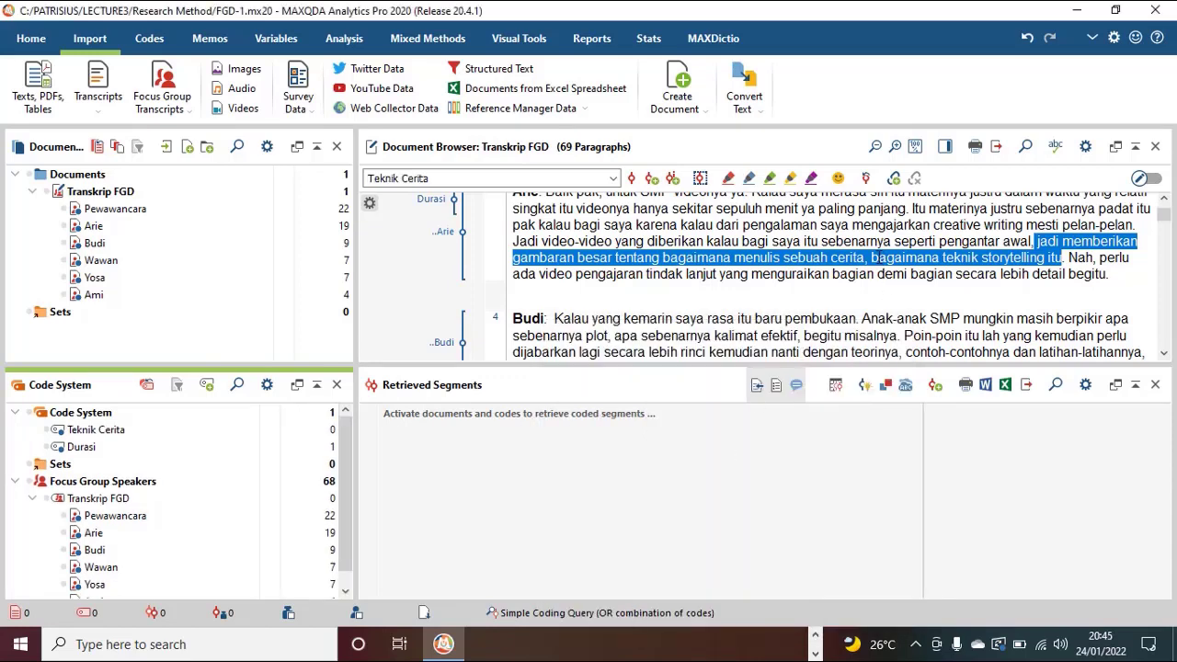
left_click_drag(867, 262, 266, 437)
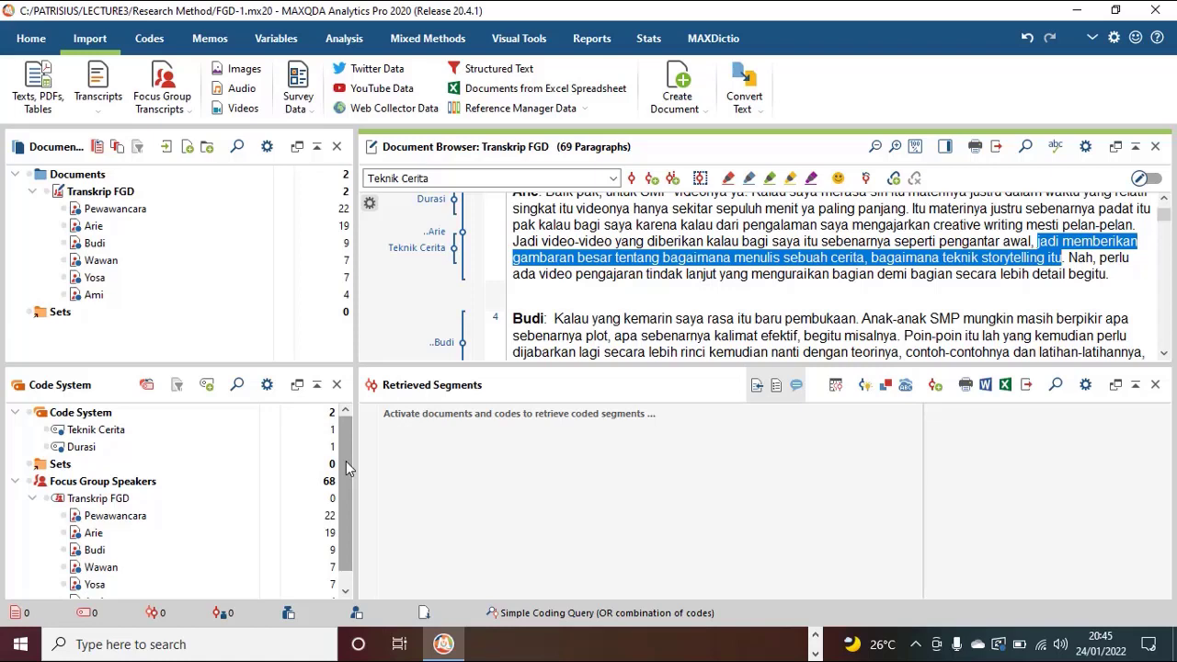
left_click_drag(348, 469, 349, 486)
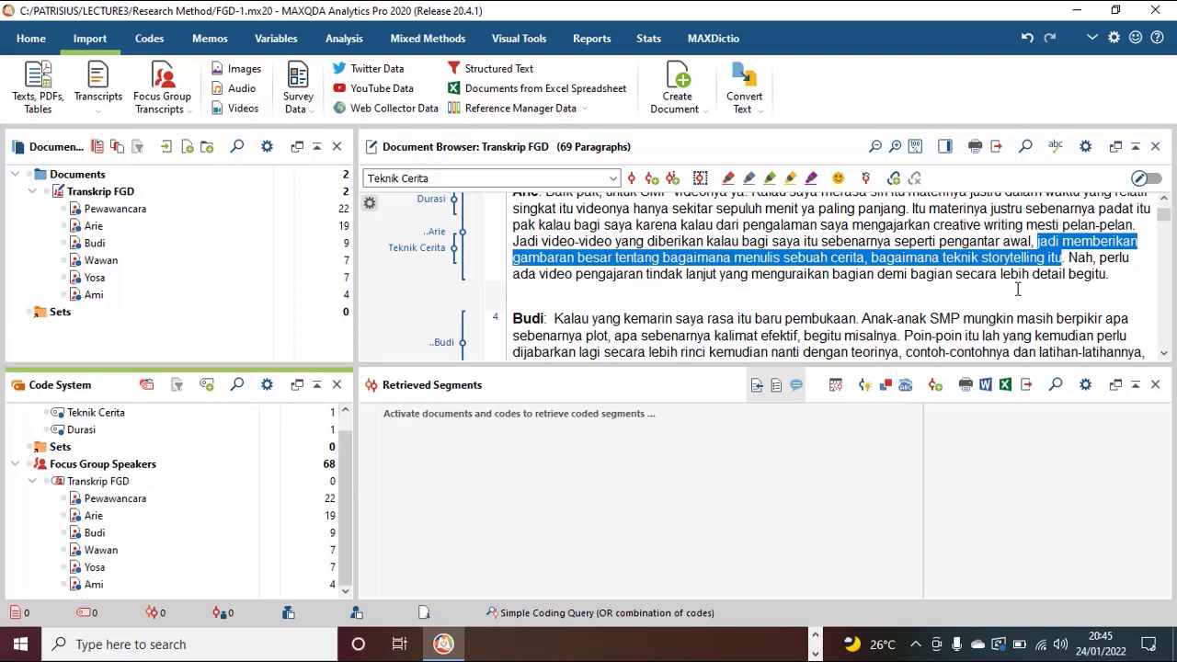
left_click(1166, 229)
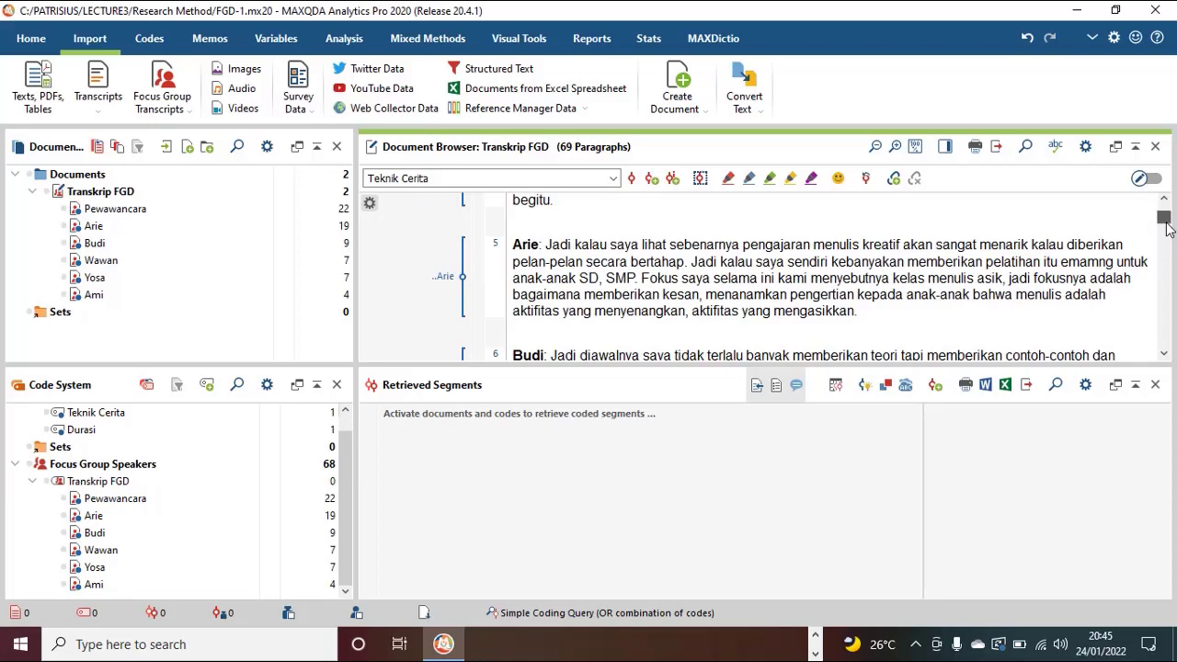
left_click(1166, 228)
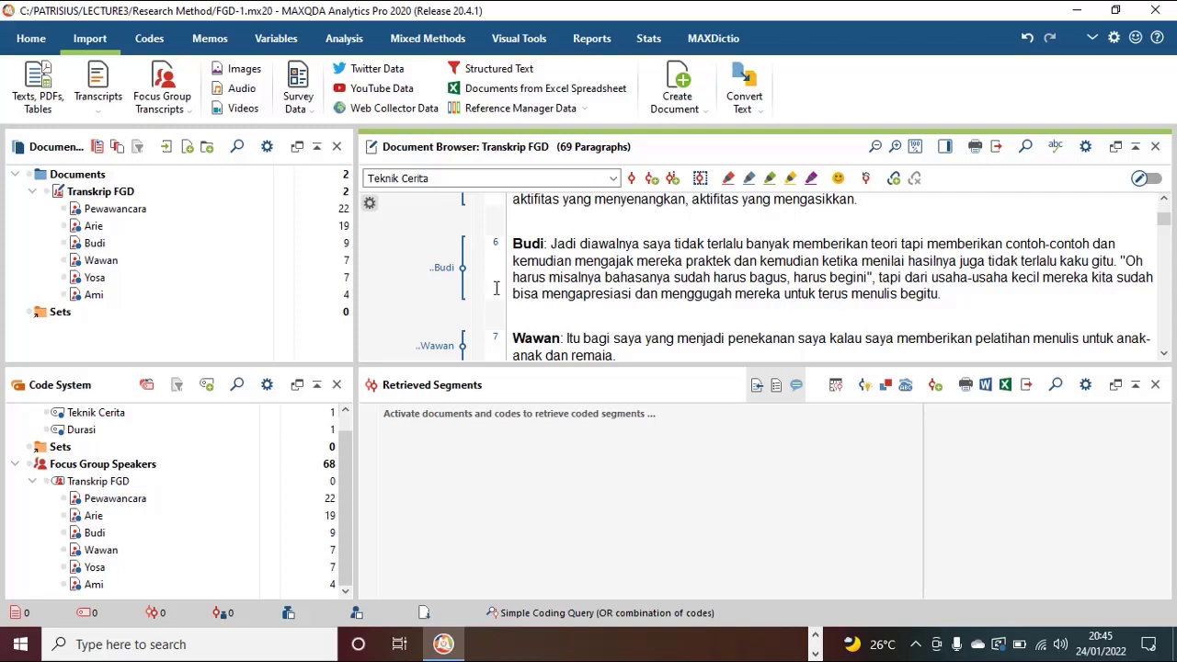
Step: Activate the focus group speakers by variable using the condition Sex equal to P
left_click(146, 198)
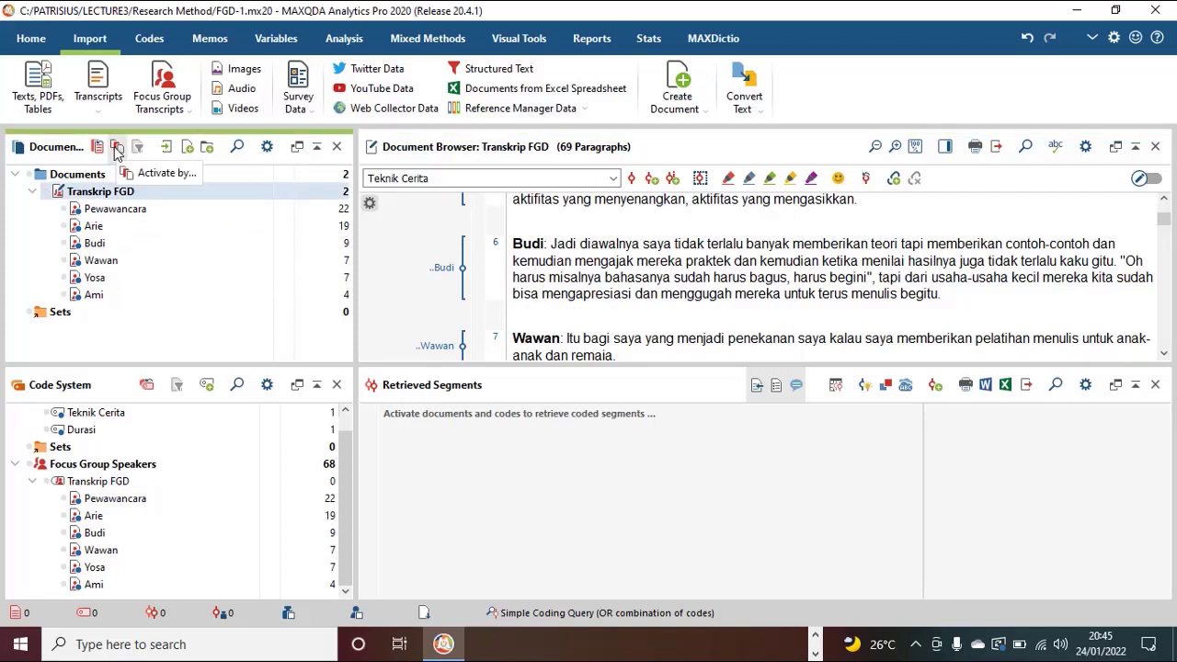
left_click(117, 150)
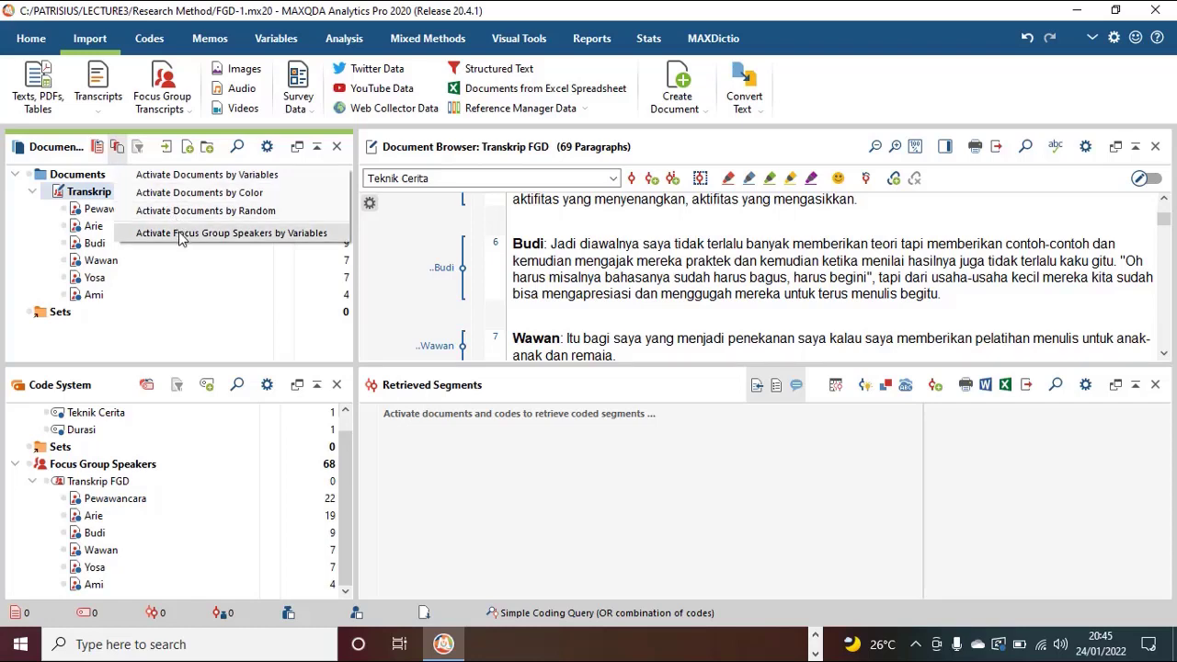
left_click(181, 235)
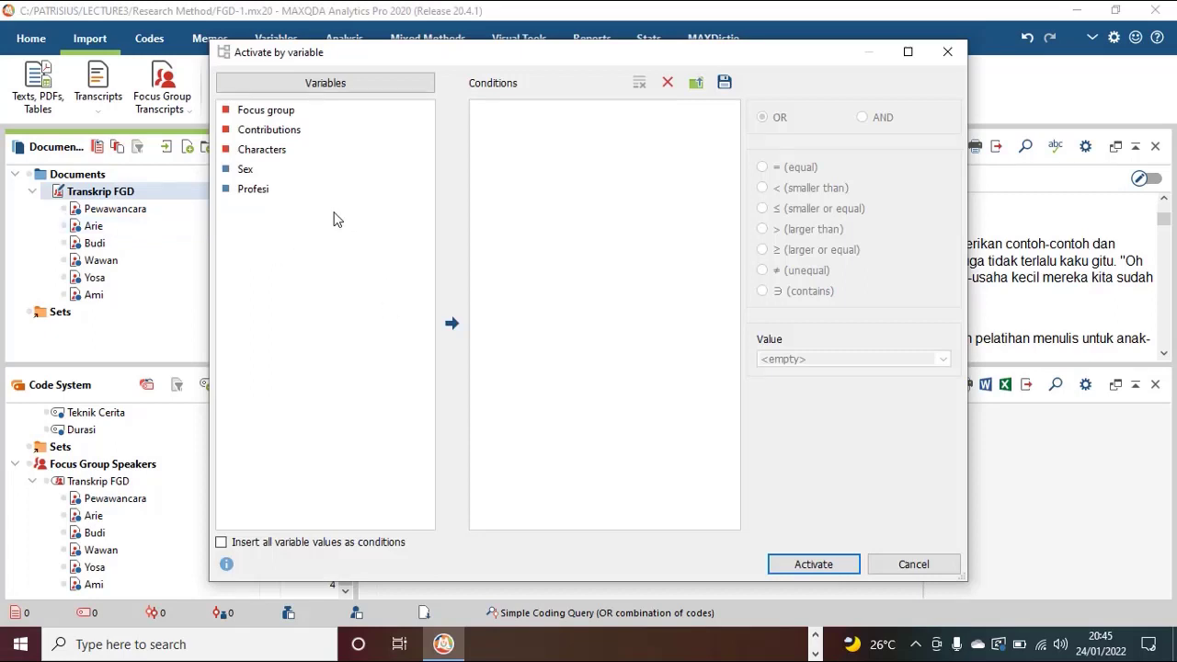
left_click(246, 175)
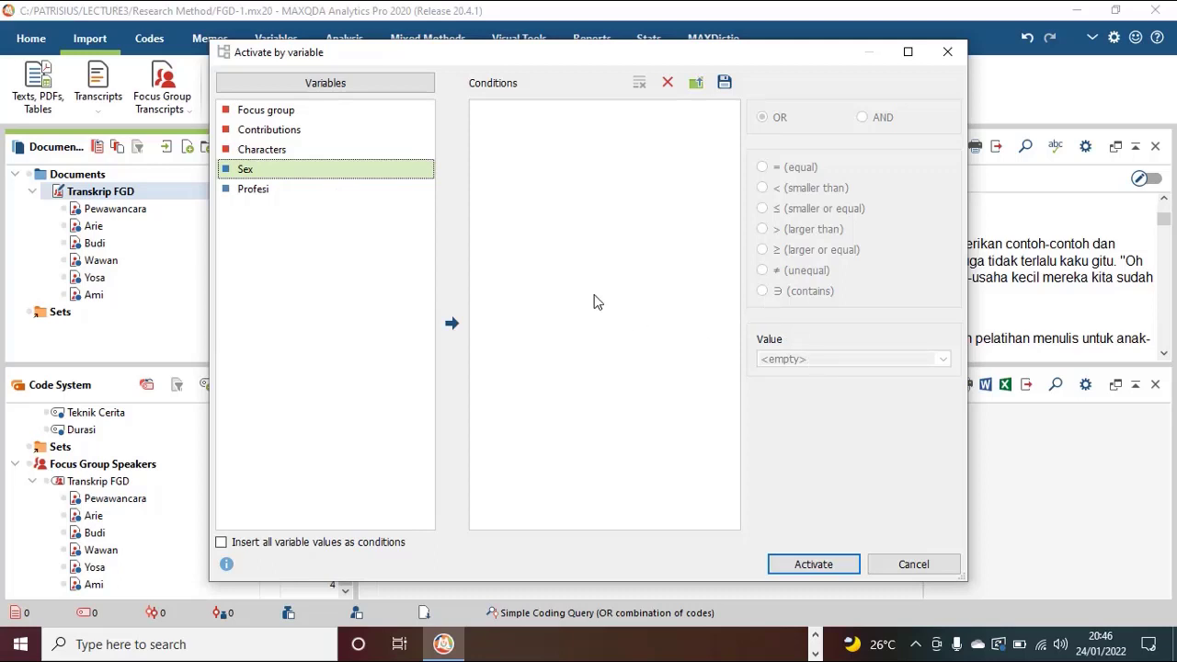
left_click(451, 326)
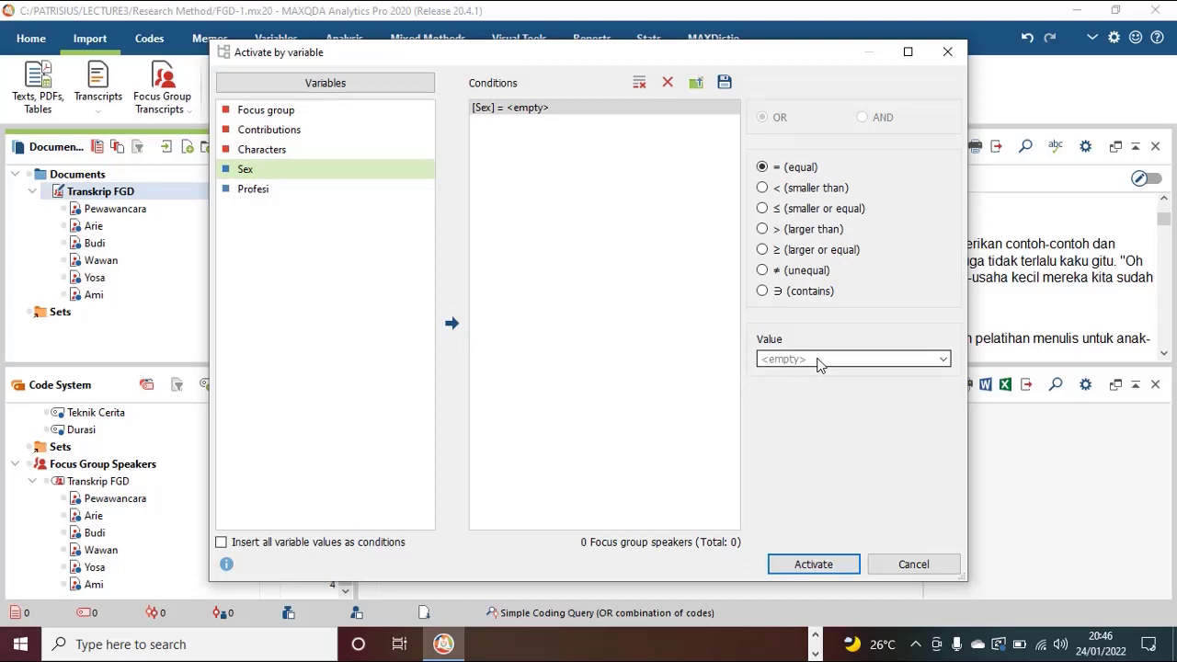
type("P")
left_click(810, 565)
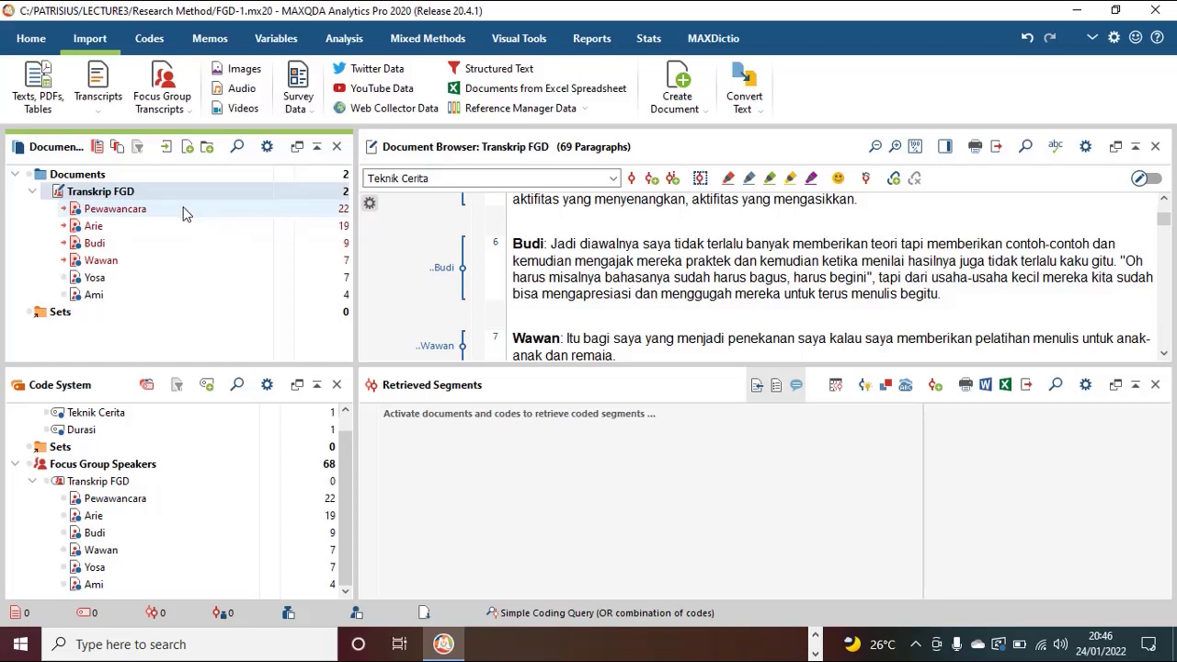
Step: View the coded segments of the second speaker in Transkrip FGD, close the overview and select that speaker again
left_click(140, 228)
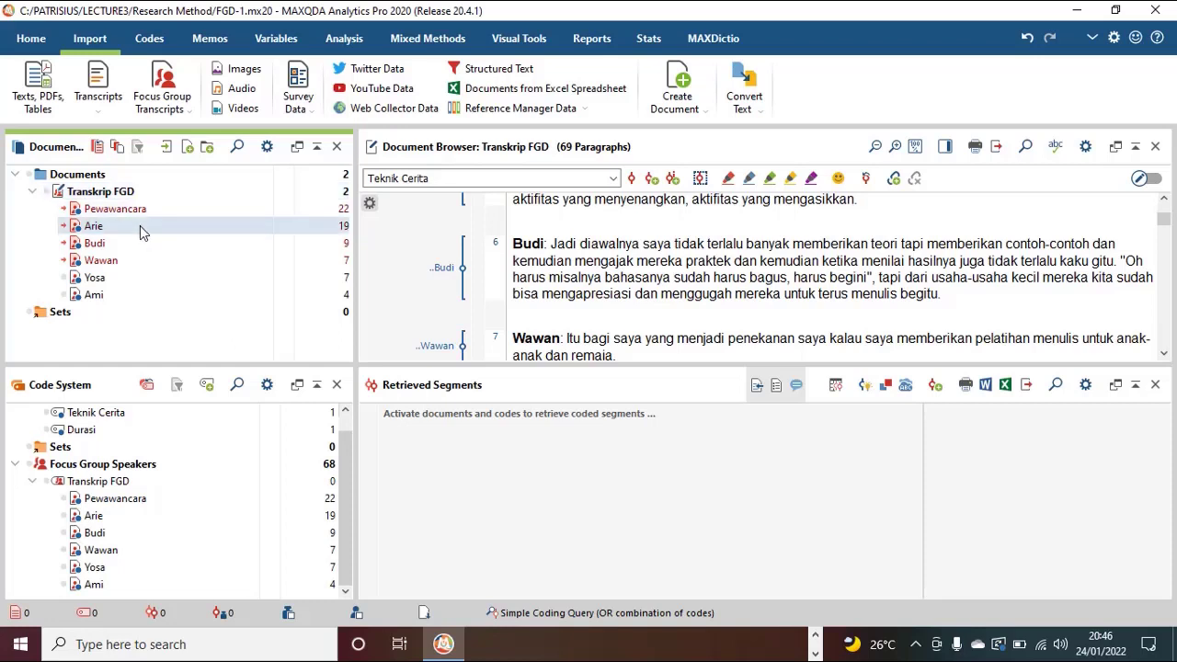
double_click(141, 229)
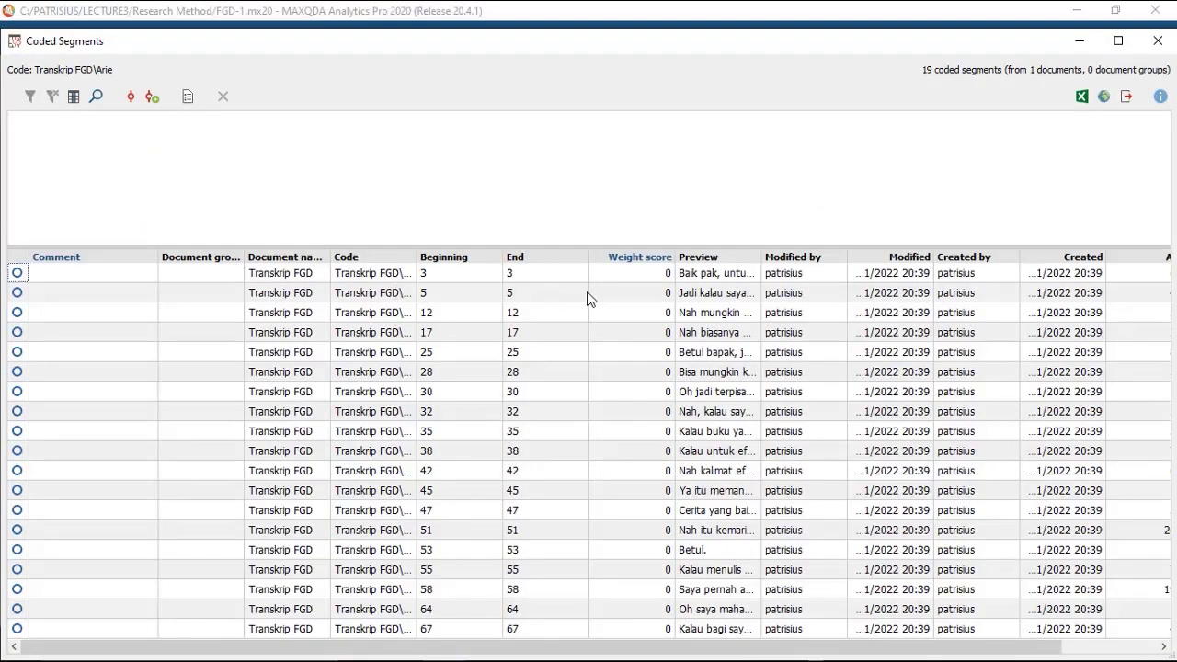
left_click(1158, 40)
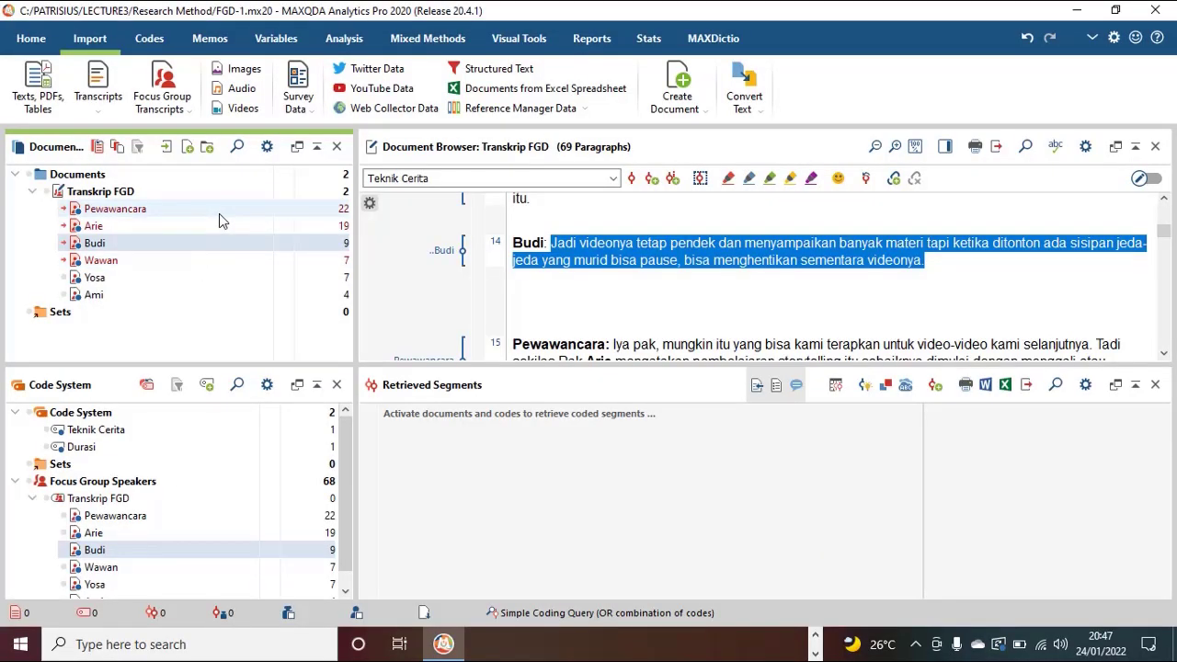
left_click(203, 227)
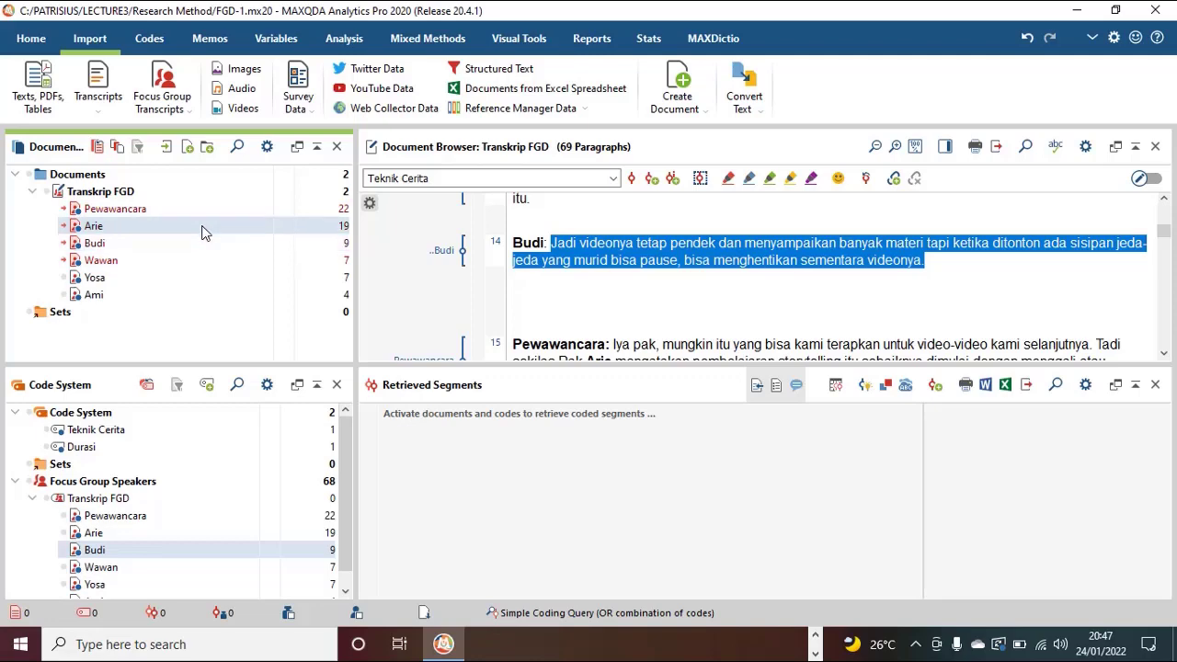
Step: Review the second speaker's coded segments in Transkrip FGD, reading those of paragraphs 5, 12, 17 and 28, and close the overview
double_click(204, 232)
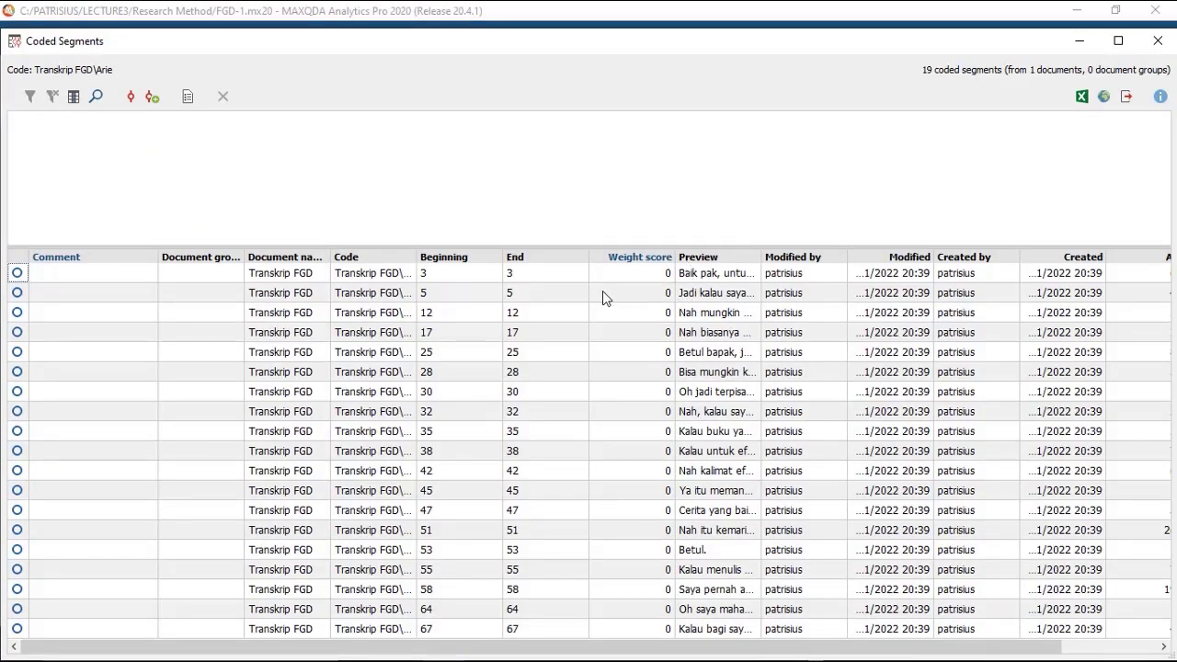
left_click(542, 296)
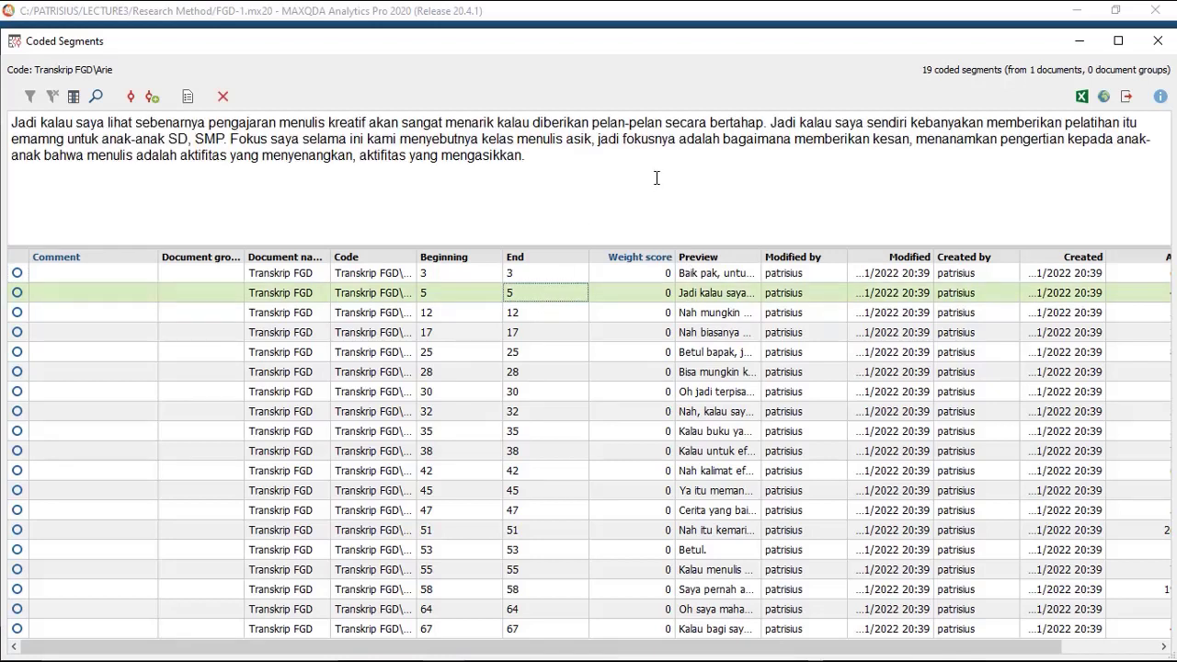
left_click(564, 314)
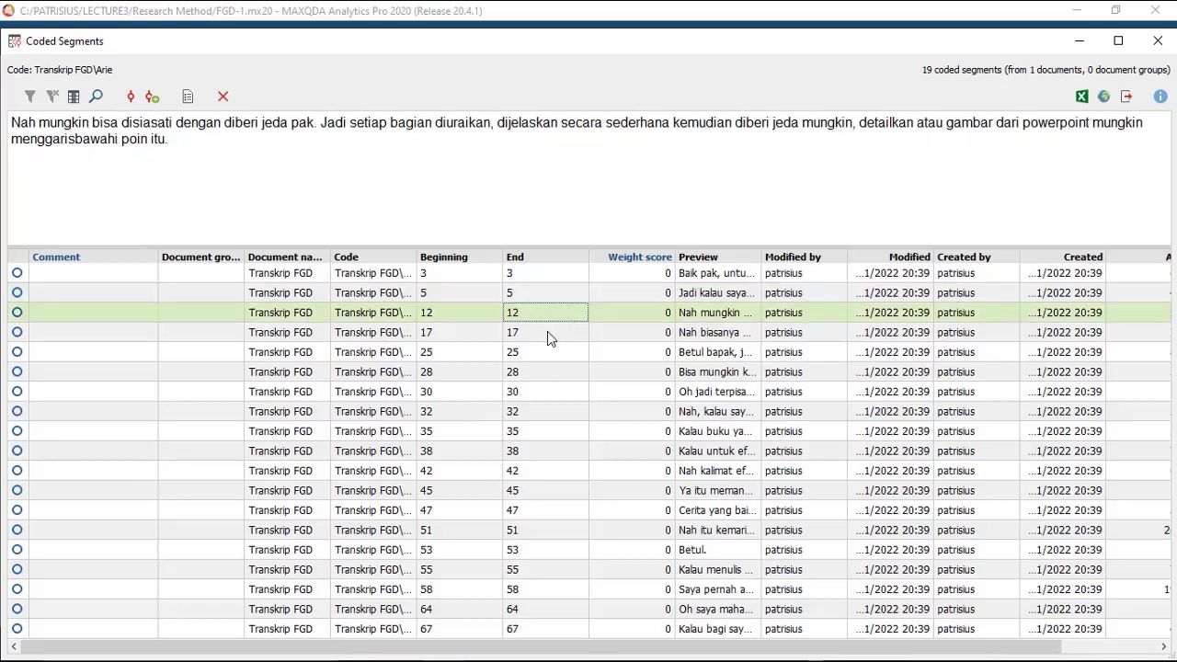
left_click(465, 336)
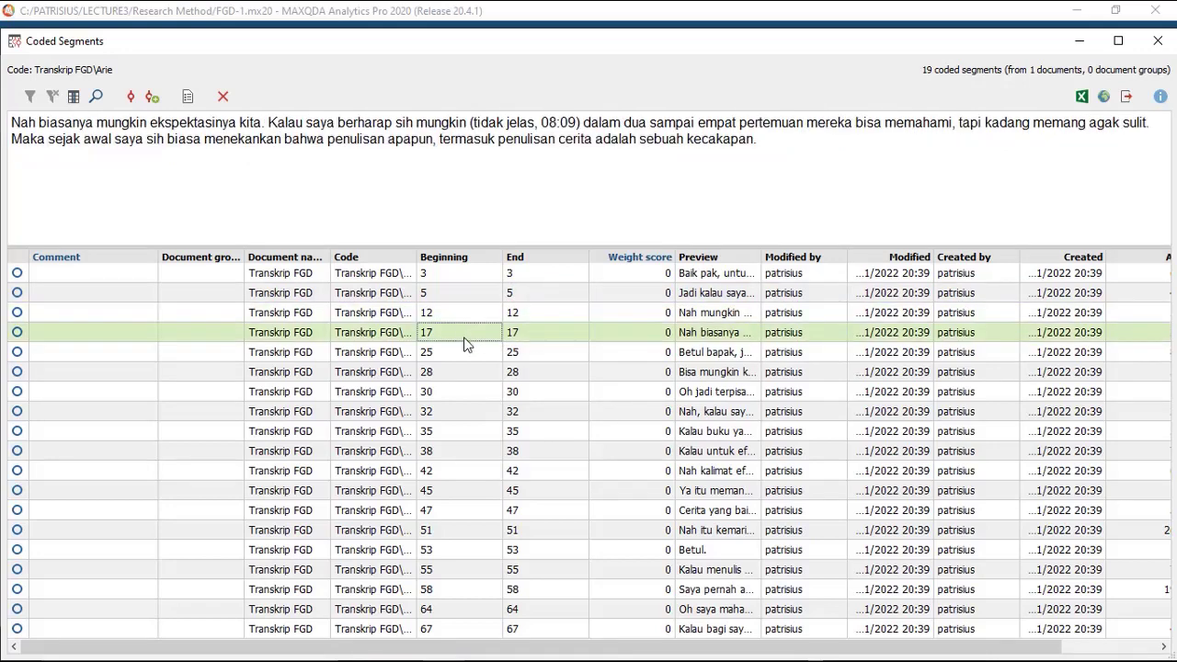
left_click(462, 352)
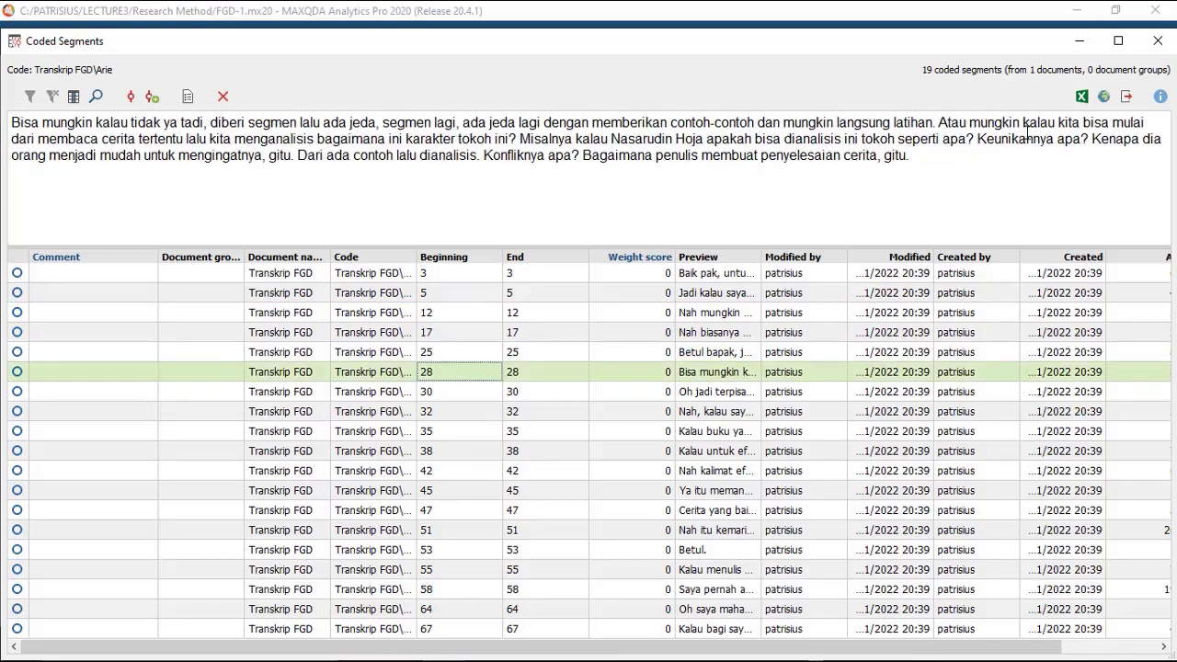
left_click(1158, 41)
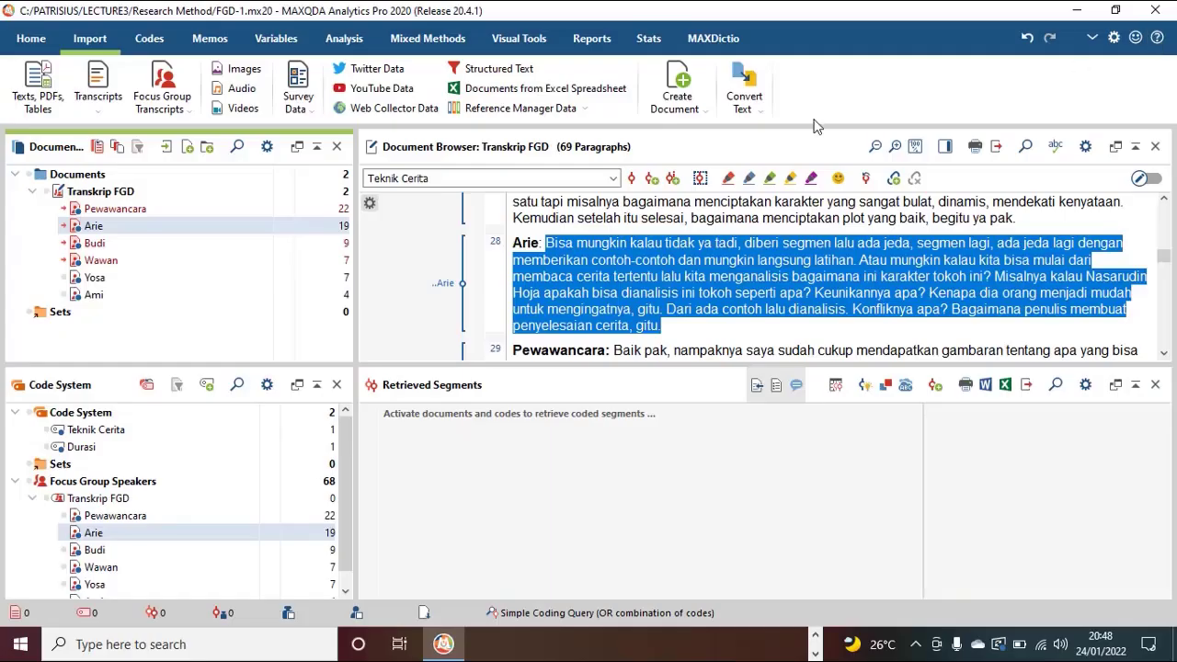
Step: Review the fourth speaker's coded segments in Transkrip FGD, reading the paragraph 7 contribution, and close the overview
left_click(130, 266)
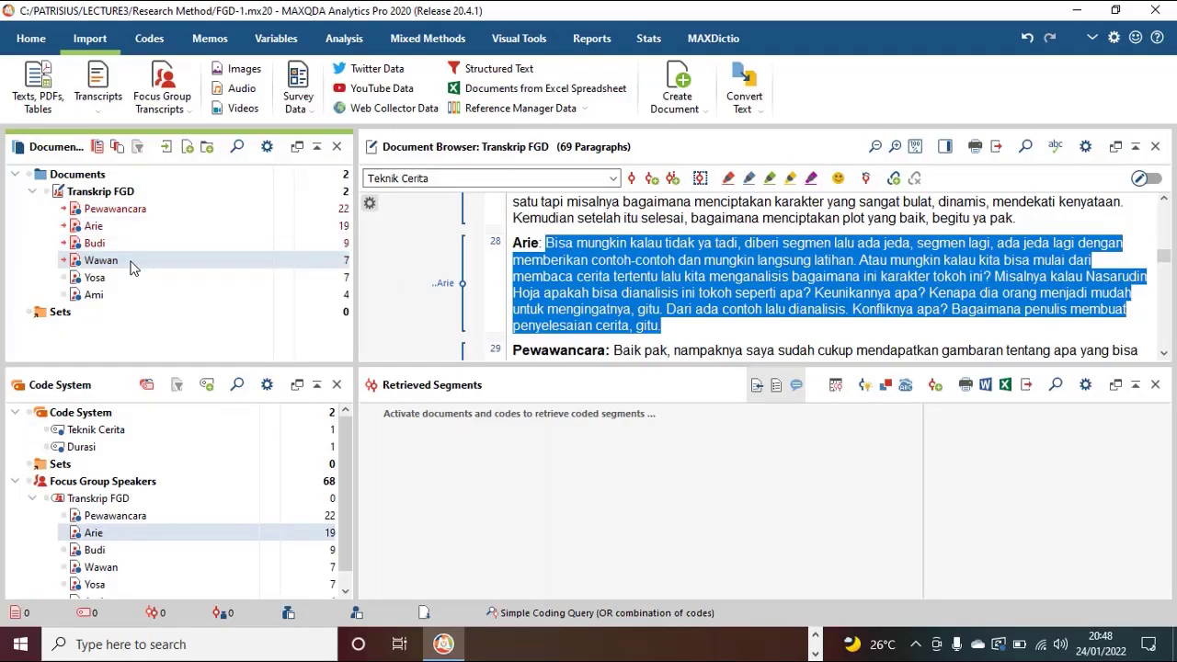
double_click(131, 266)
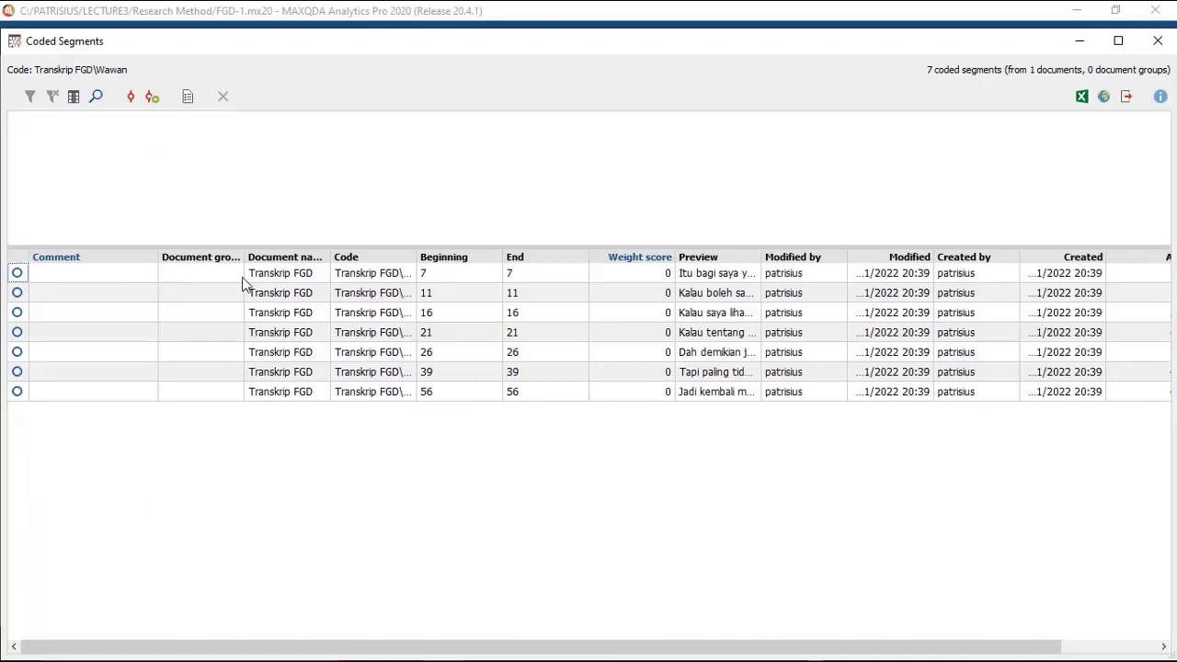
left_click(212, 277)
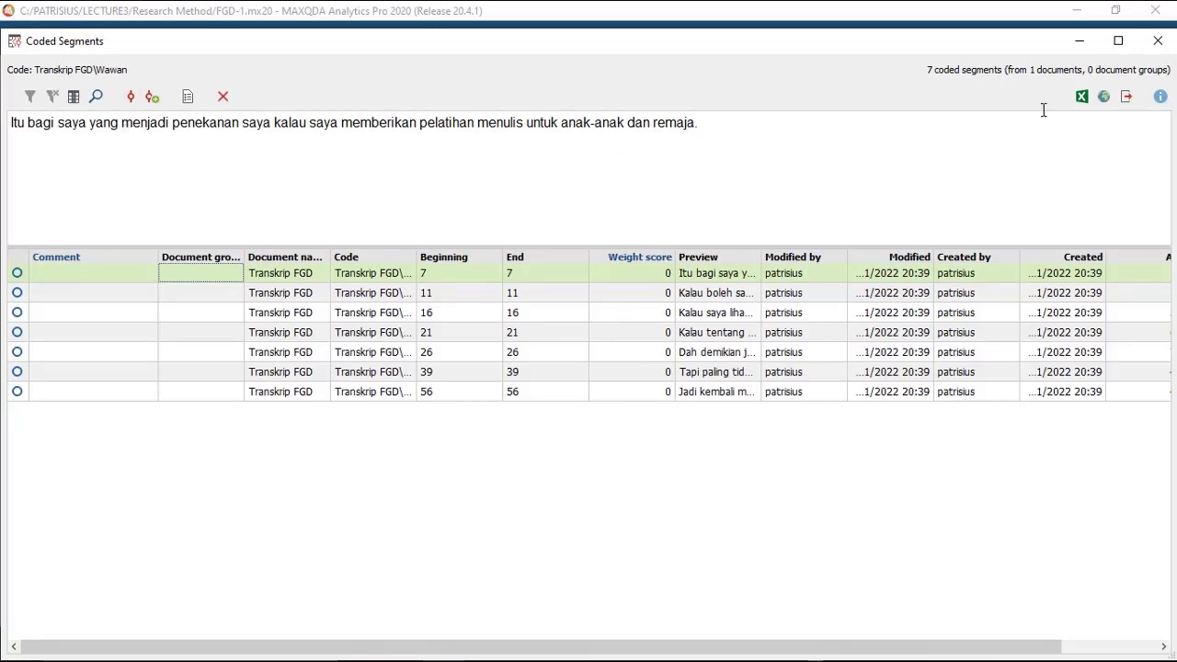
left_click(1158, 42)
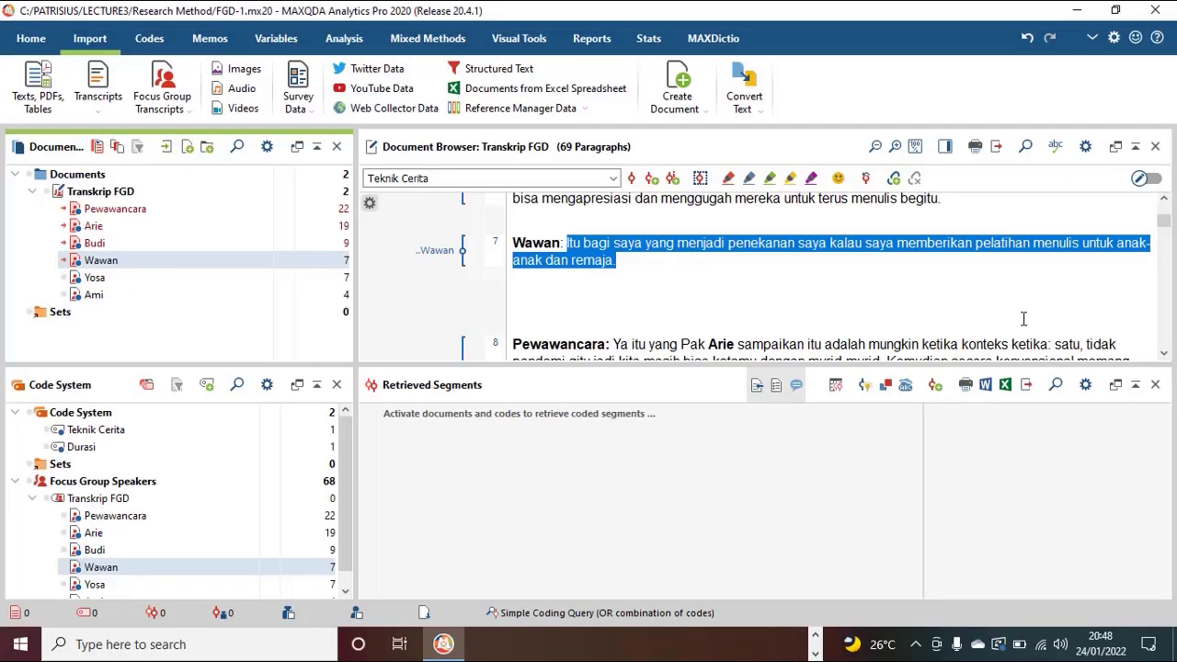